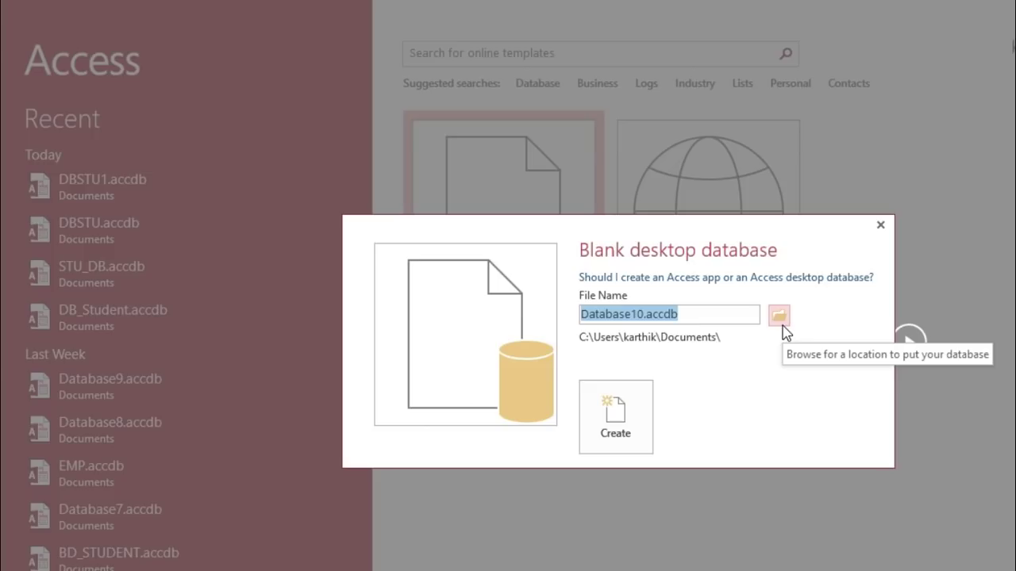
- Name the new blank database College, keep the Documents location, and create it
click(778, 316)
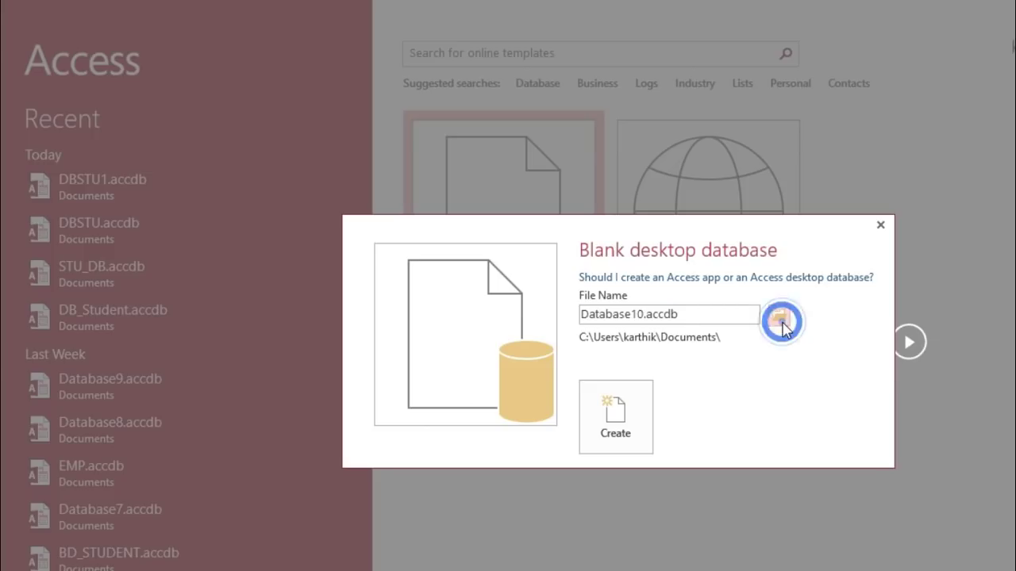
drag(146, 249, 134, 132)
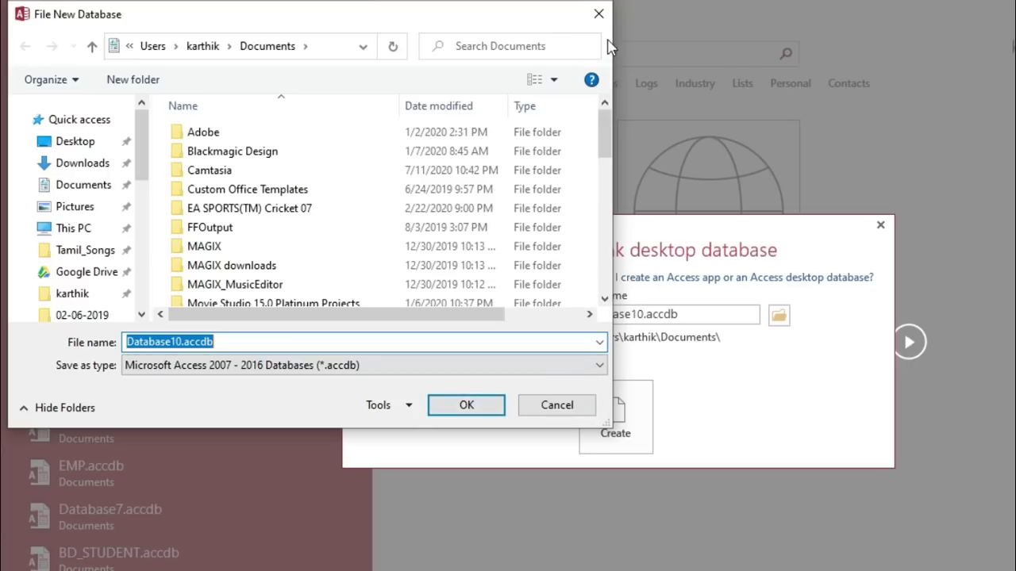
click(599, 16)
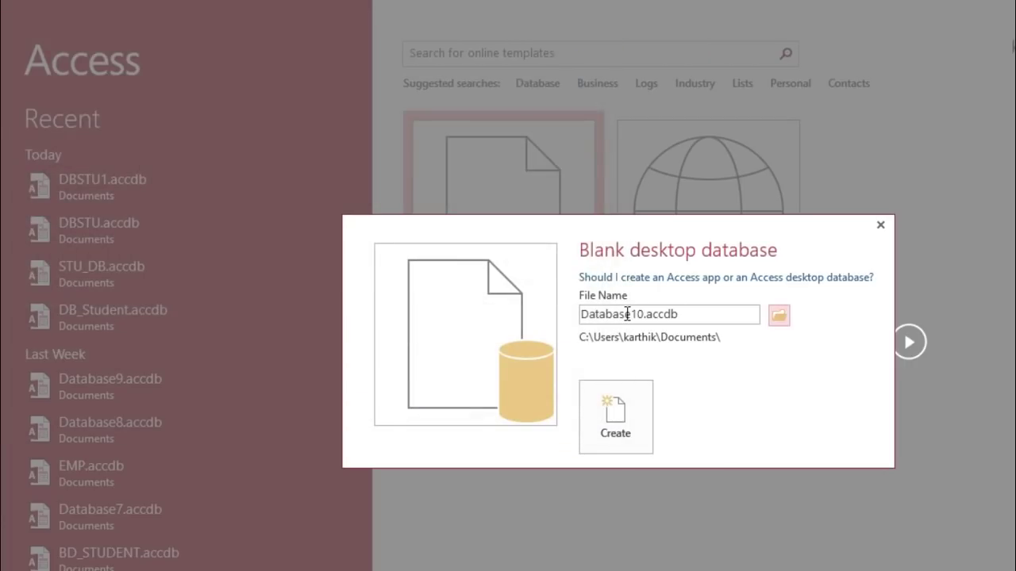
mouse_move(581, 315)
mouse_down()
mouse_move(642, 315)
mouse_move(597, 310)
mouse_up()
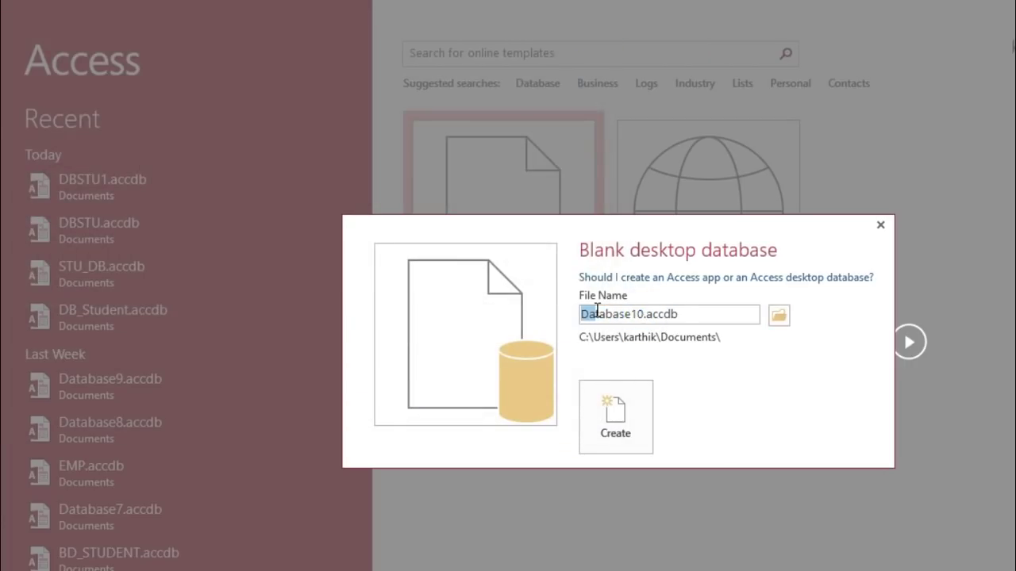
key(Delete)
key(Delete)
key(Delete)
key(Delete)
key(Delete)
key(Delete)
key(Delete)
key(Delete)
key(Delete)
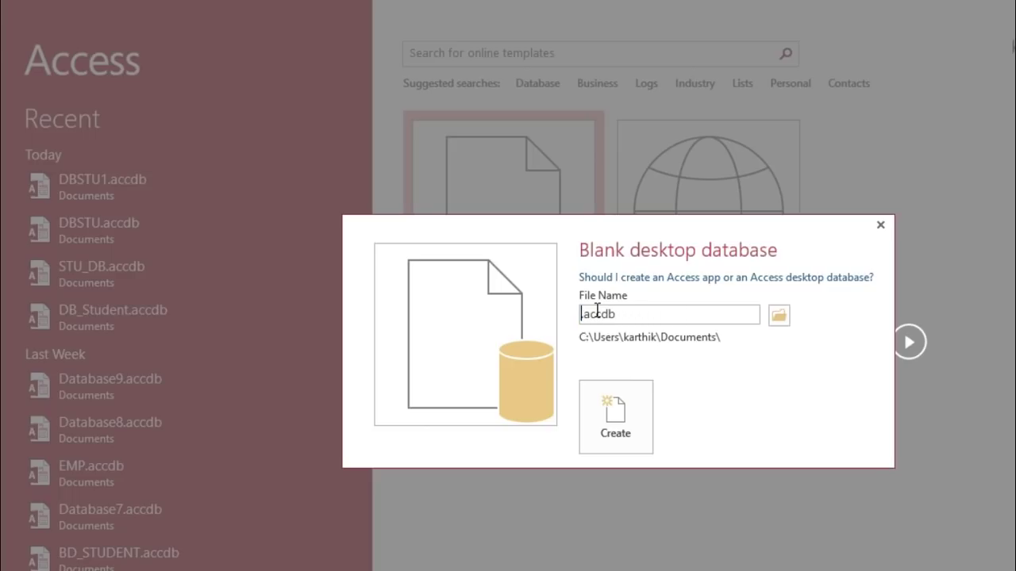
text(College)
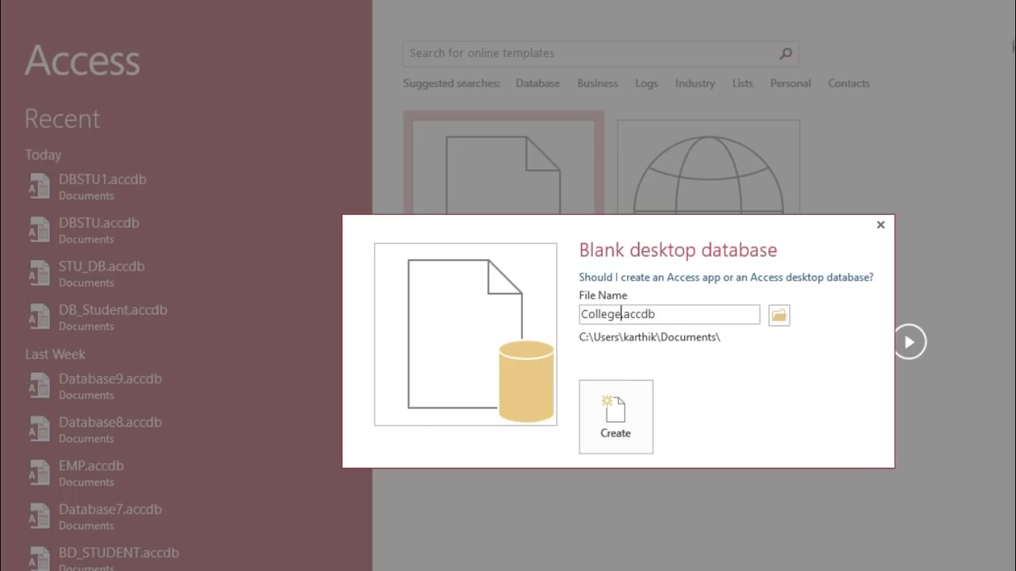
click(623, 447)
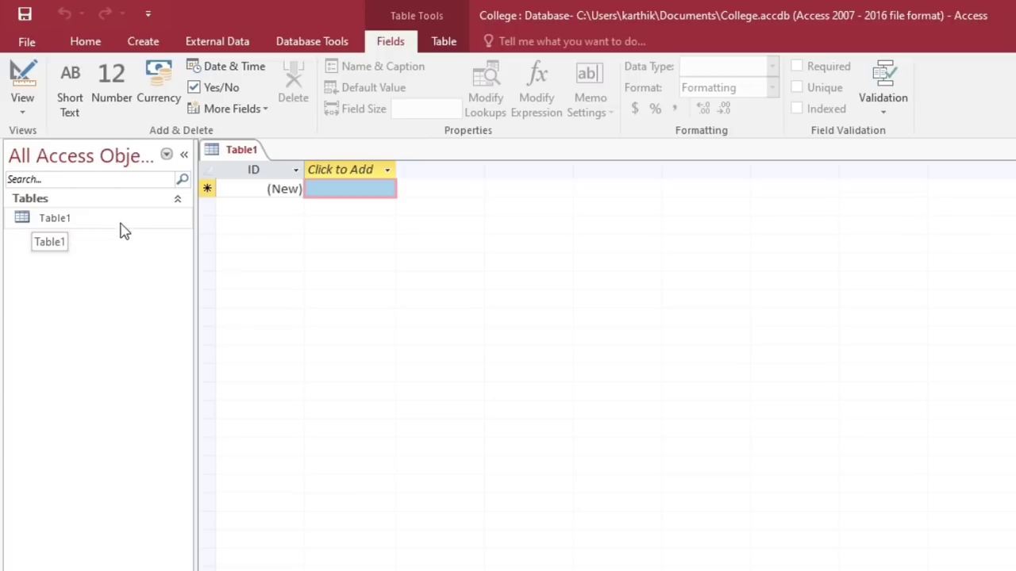
- Switch Table1 to Design View, saving it under the name Student
right_click(68, 223)
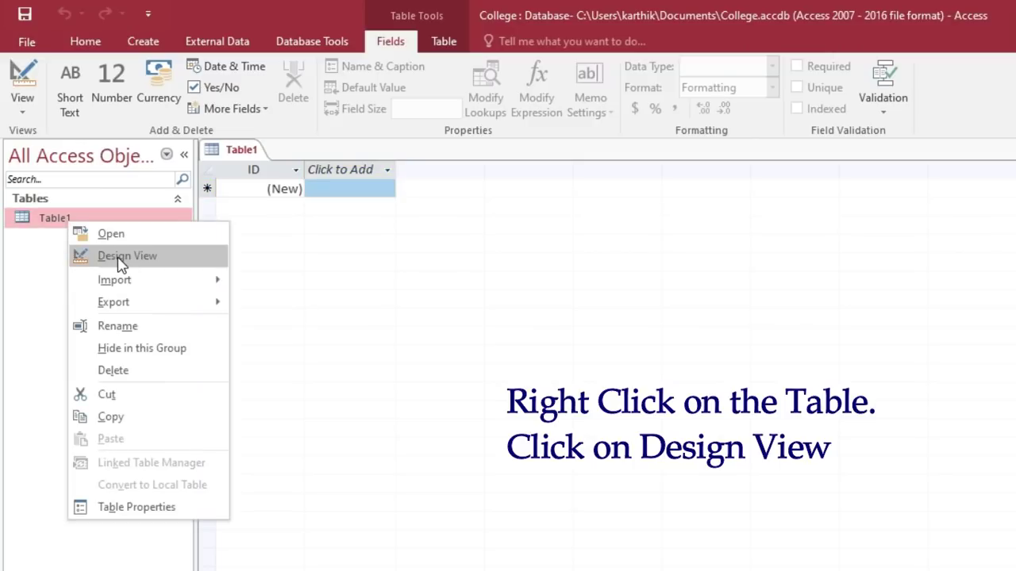
click(27, 269)
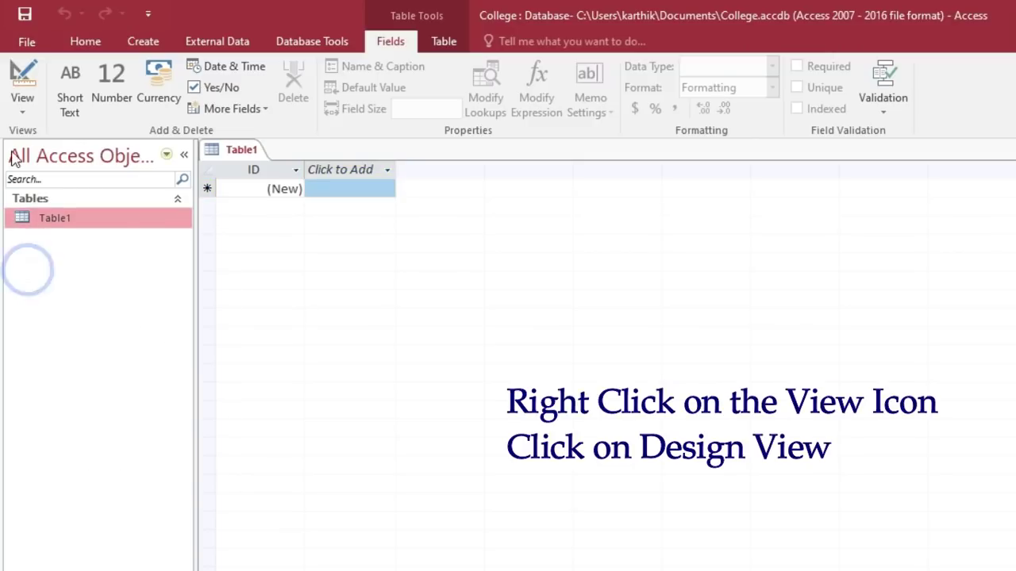
click(22, 111)
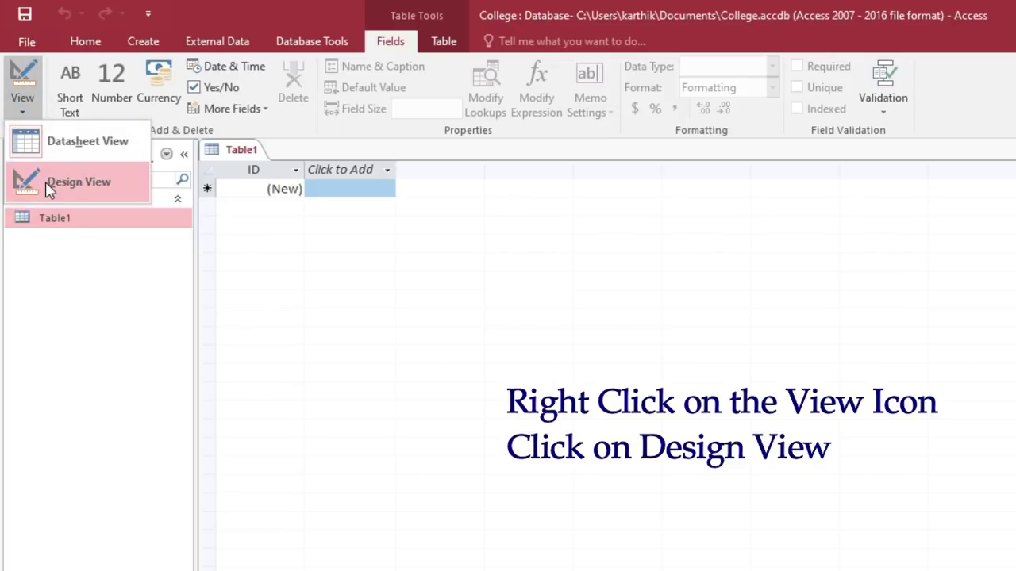
click(100, 189)
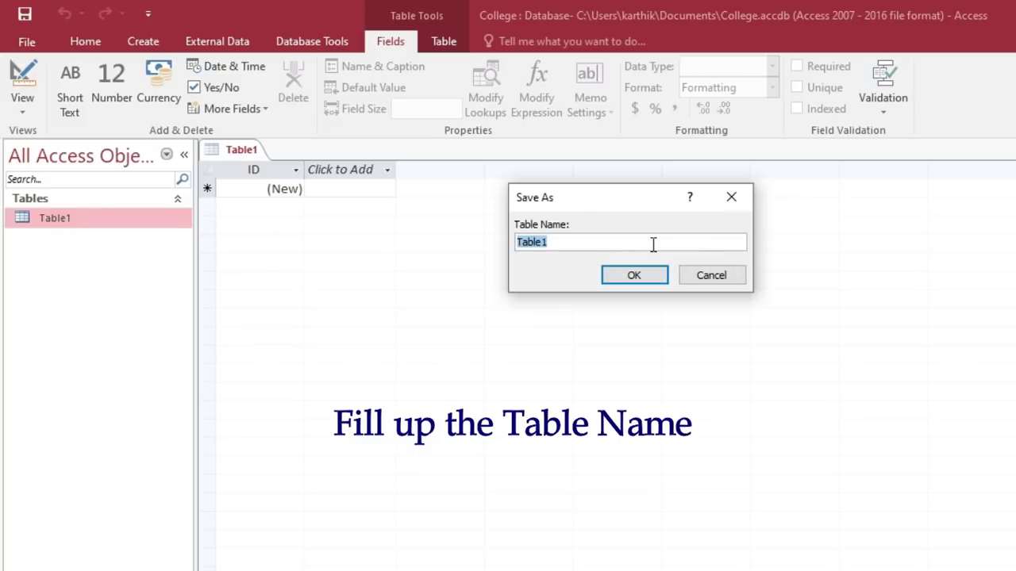
key(BackSpace)
text(Student)
click(634, 276)
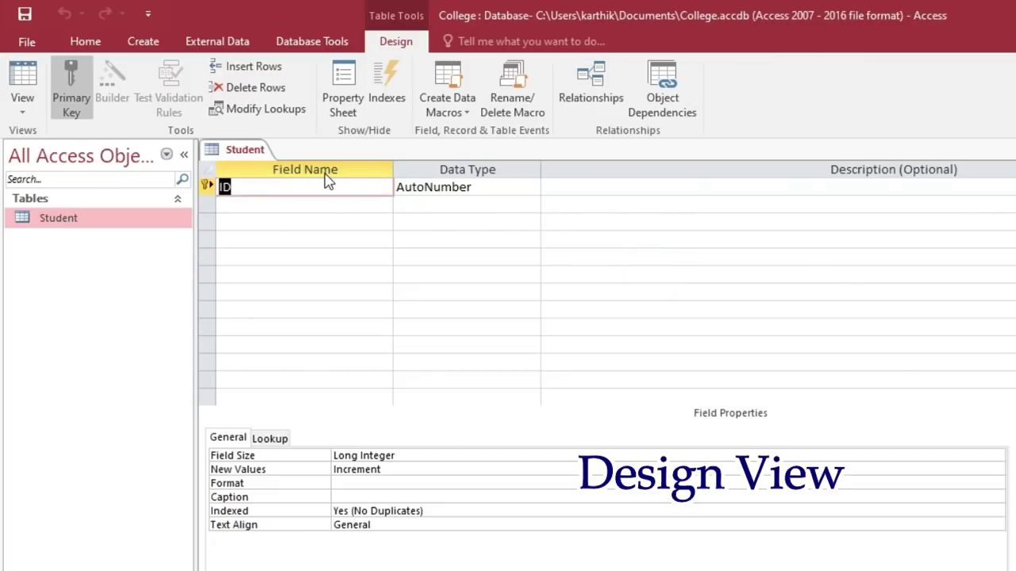
- Rename the first field to S_ID as Short Text and make it the primary key
click(301, 191)
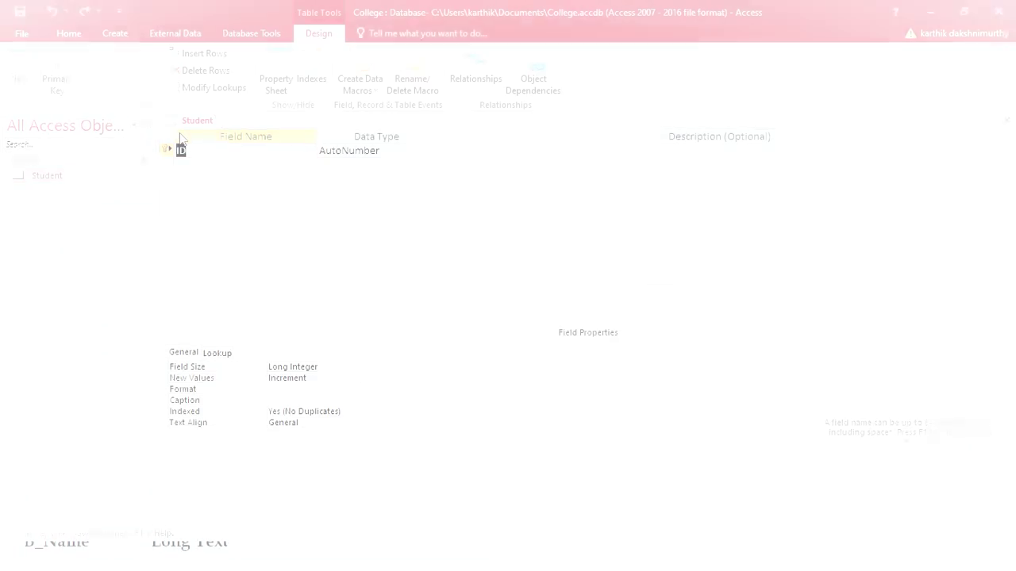
text(S_ID)
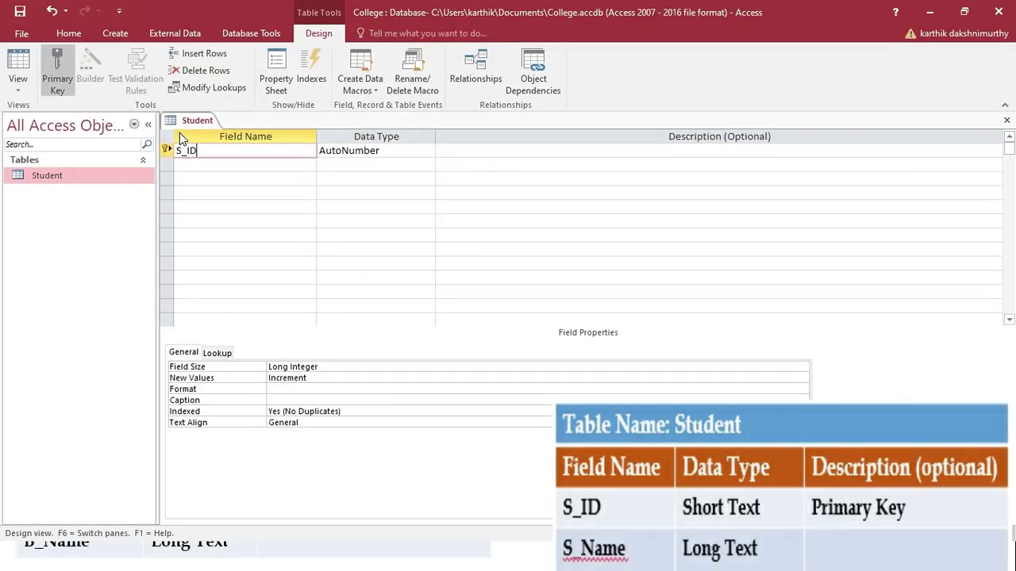
key(Tab)
text(S)
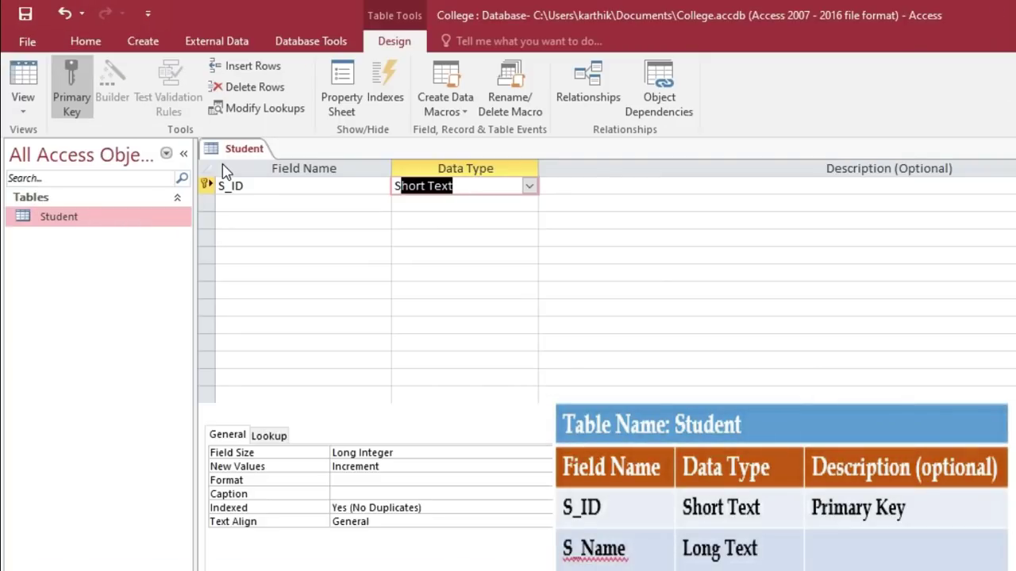
key(Tab)
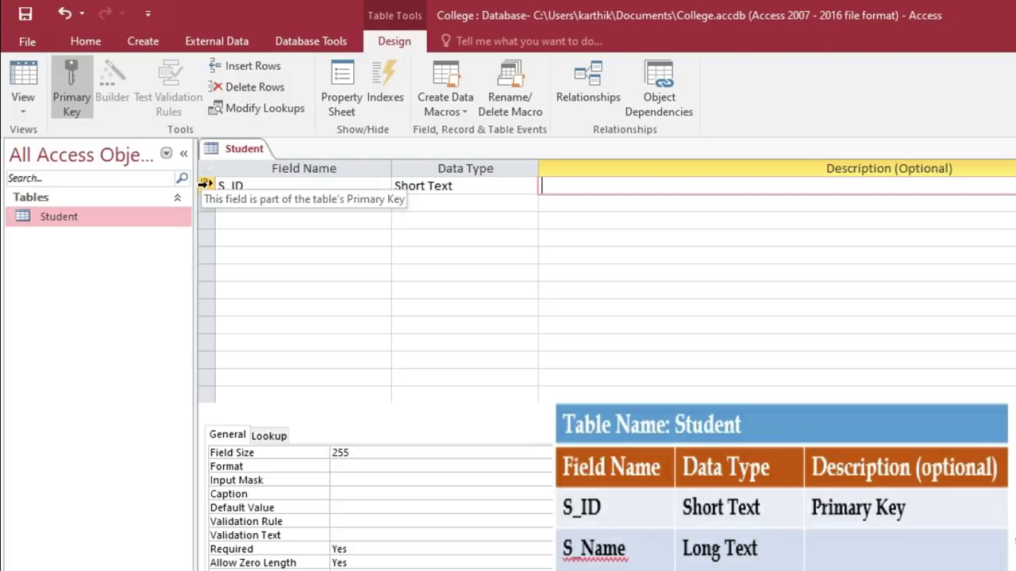
right_click(205, 184)
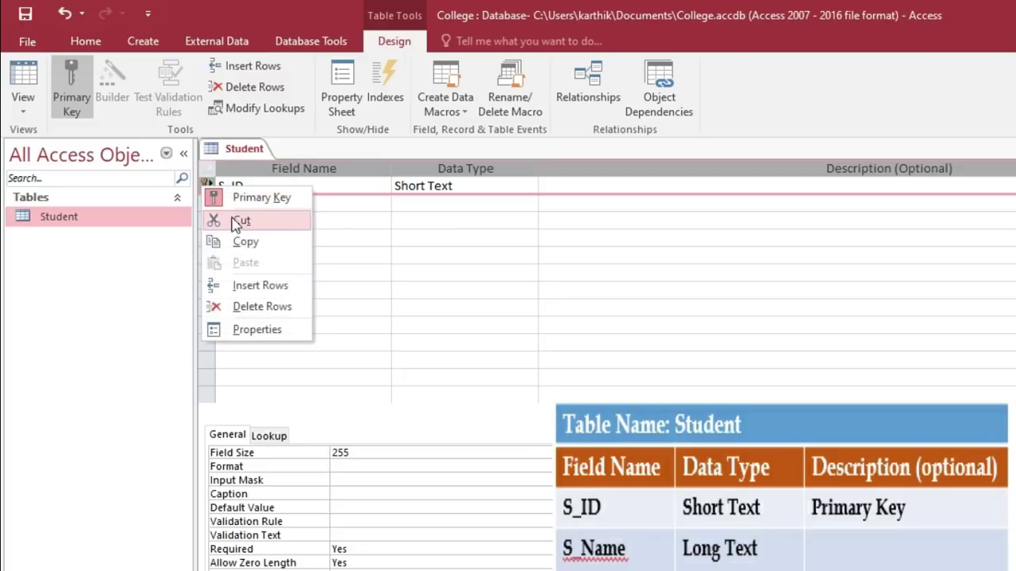
click(227, 200)
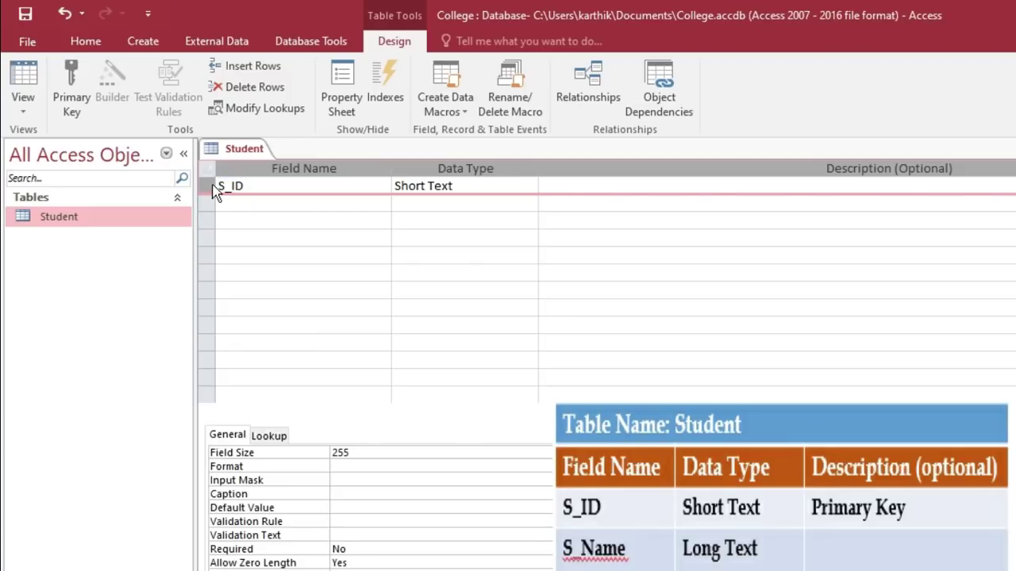
right_click(214, 190)
click(217, 196)
- Add an S_Name field as Long Text, then close and save the Student design
click(227, 203)
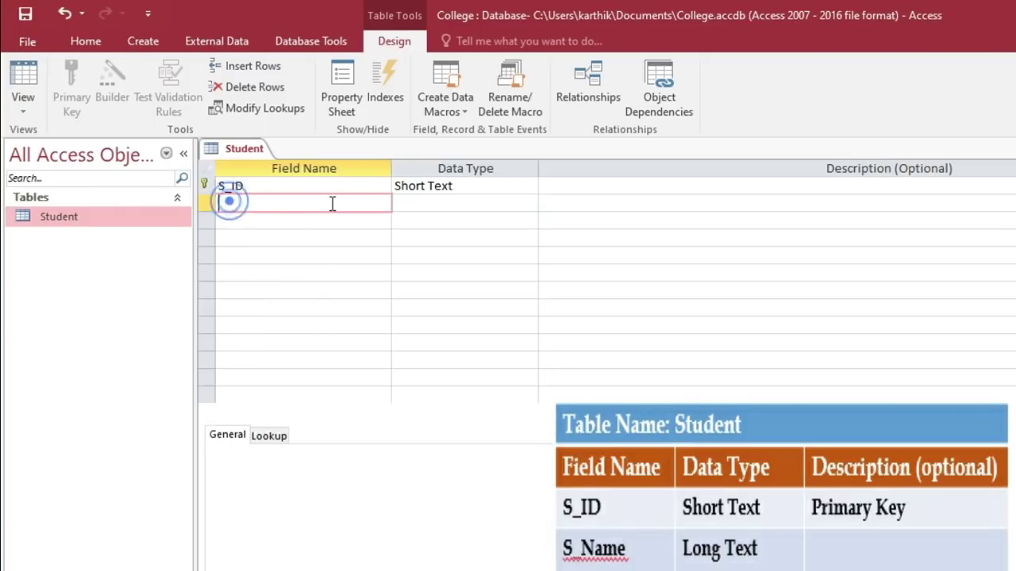
text(S_Name)
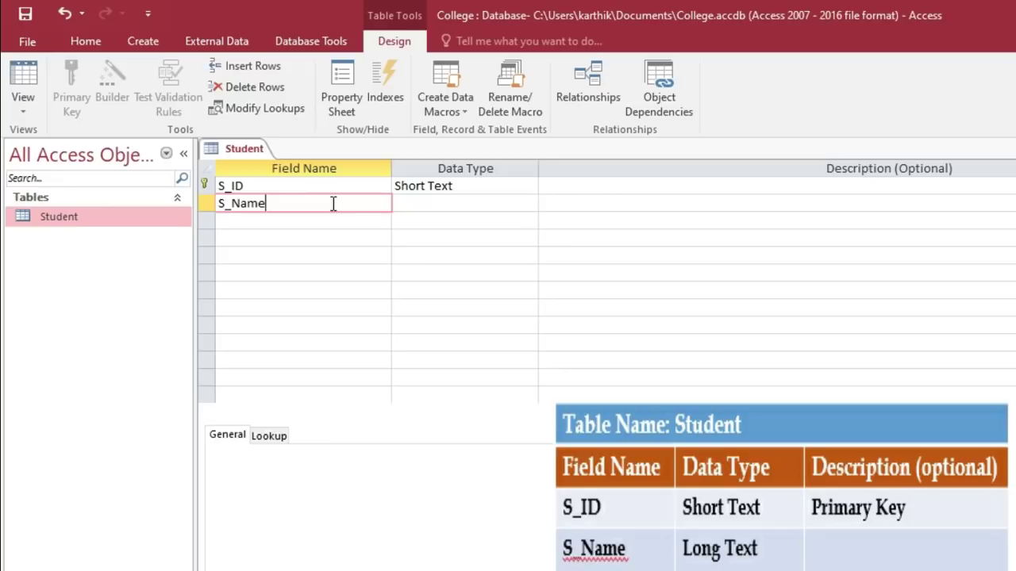
key(Tab)
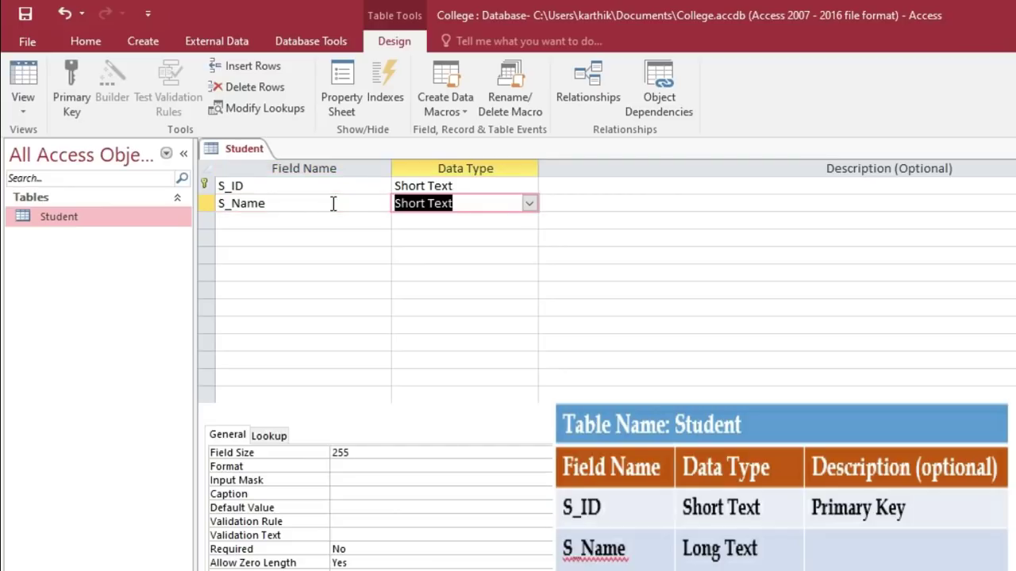
text(Long)
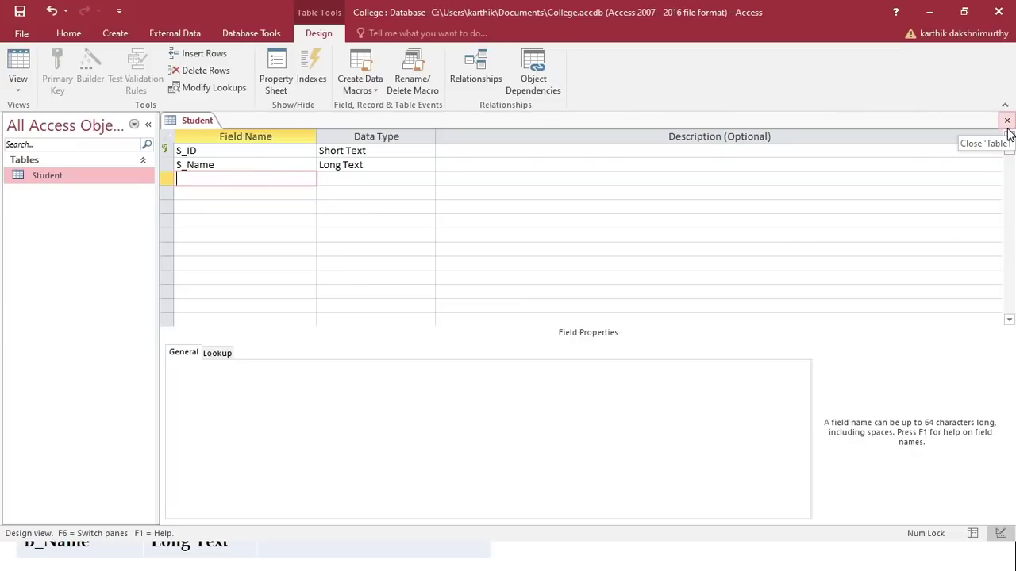
click(1008, 127)
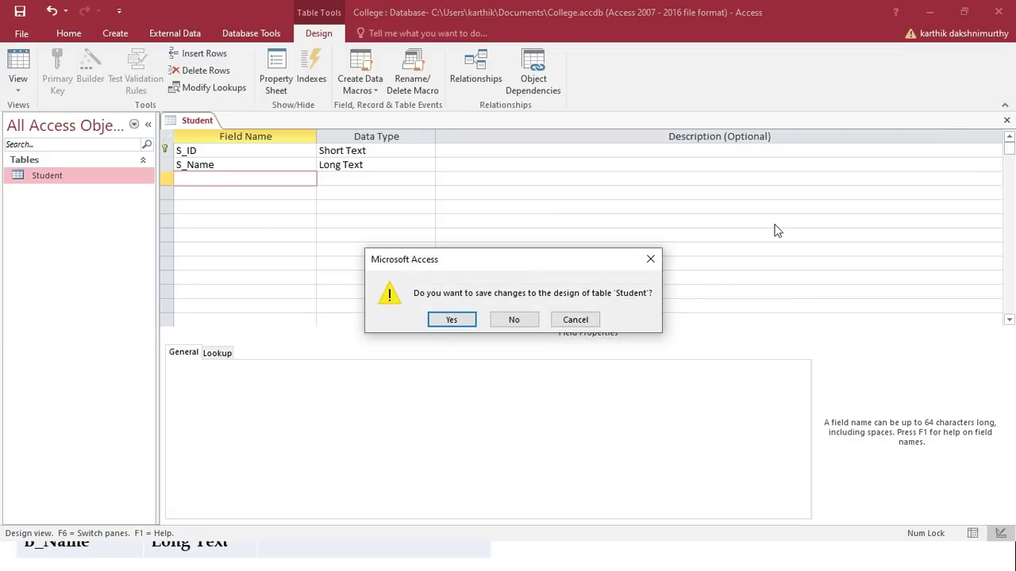
drag(488, 263, 486, 204)
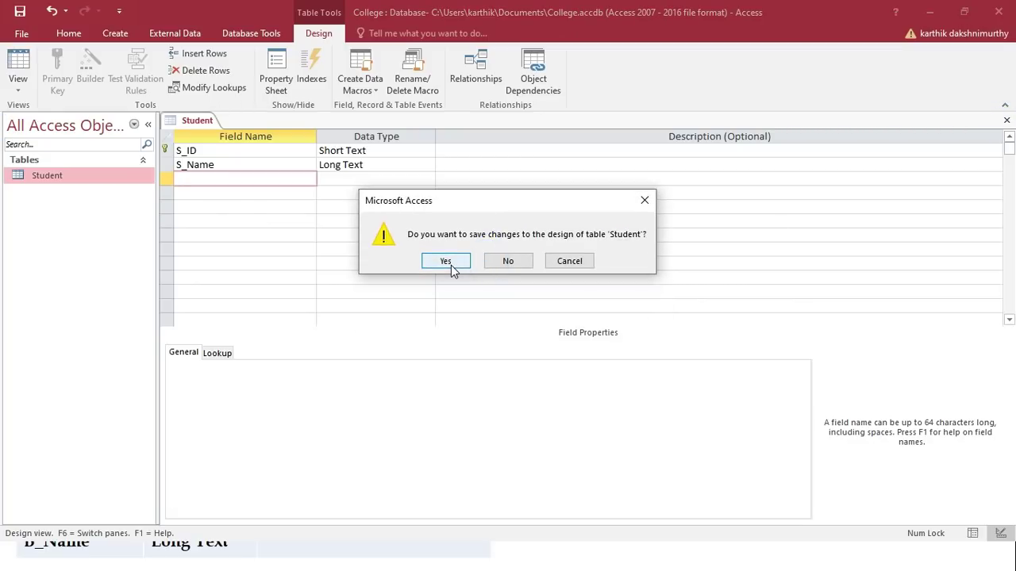
click(447, 261)
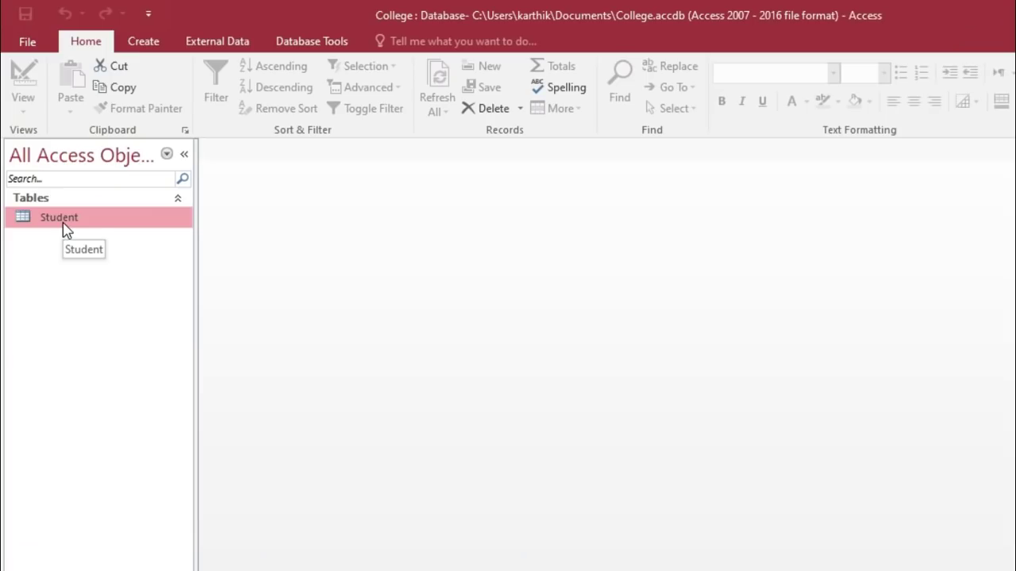
- Open the Student table and enter records S101 and S102 with their student names
double_click(62, 221)
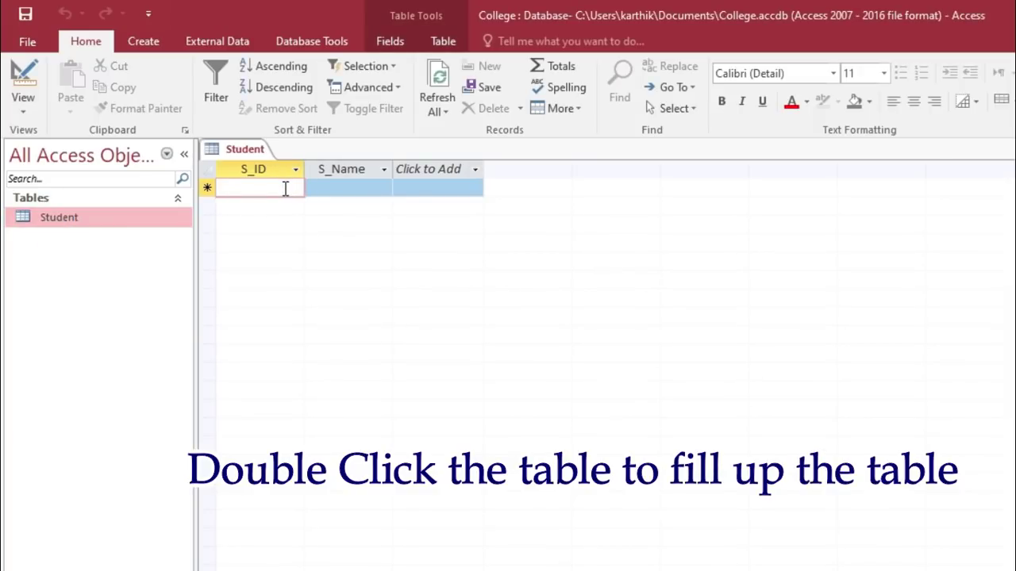
text(S101)
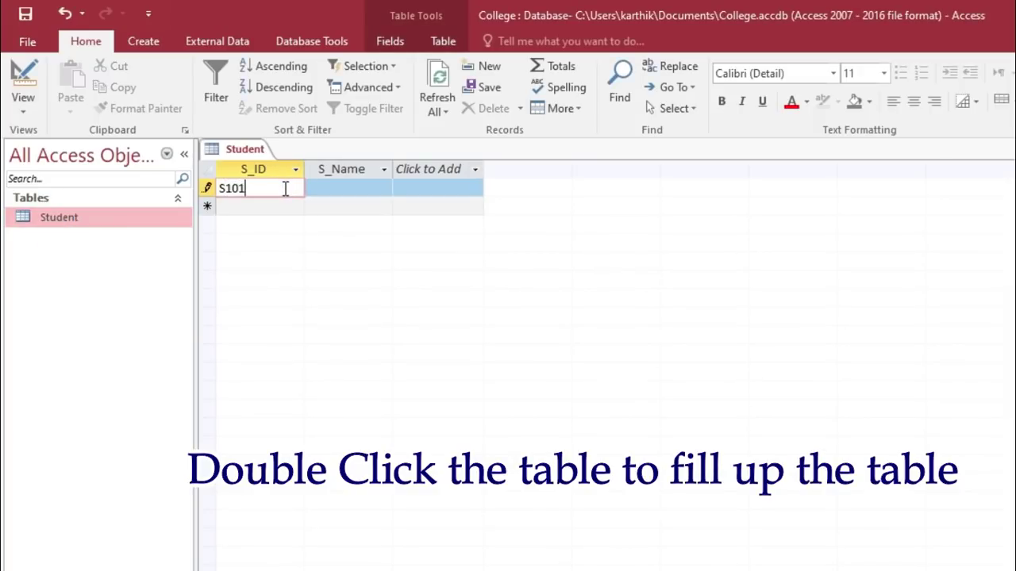
key(Tab)
text(Karthik)
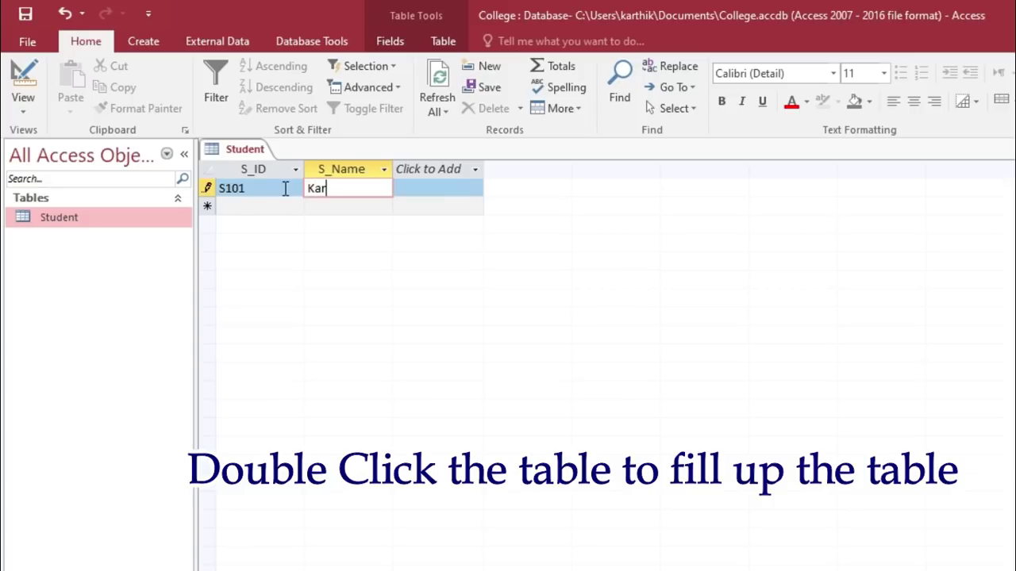
key(Tab)
text(S102)
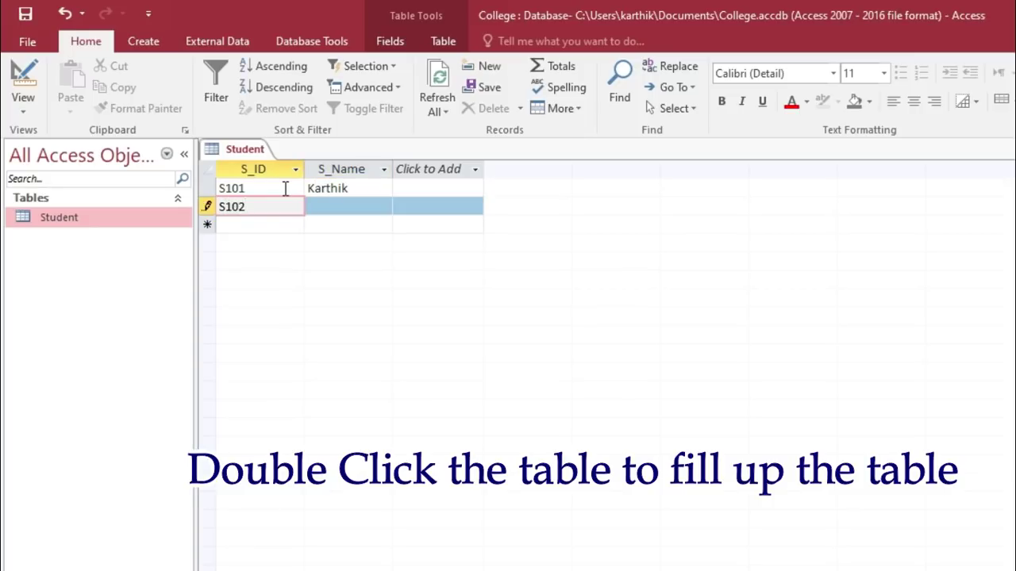
key(Tab)
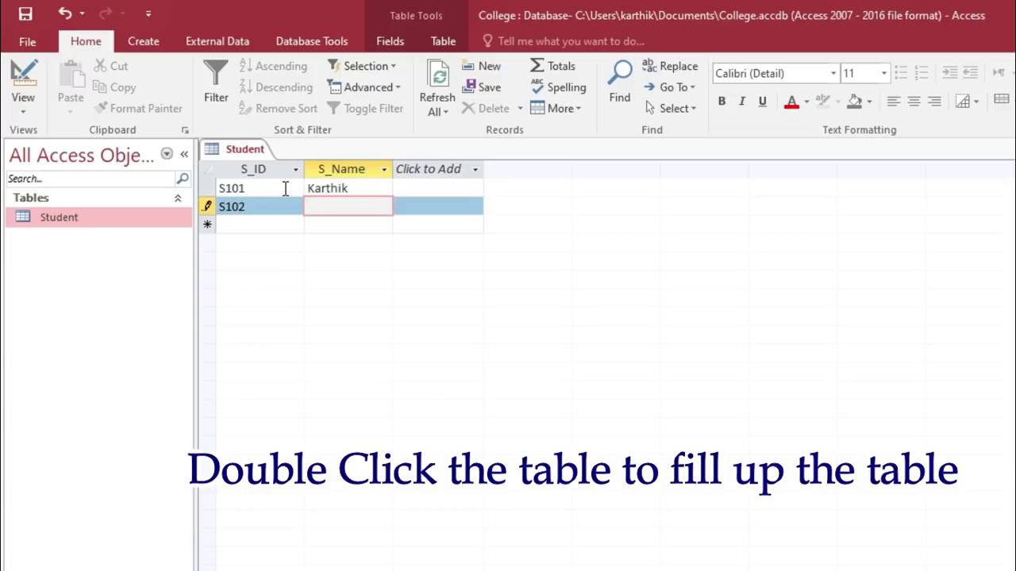
text(Usha)
key(Tab)
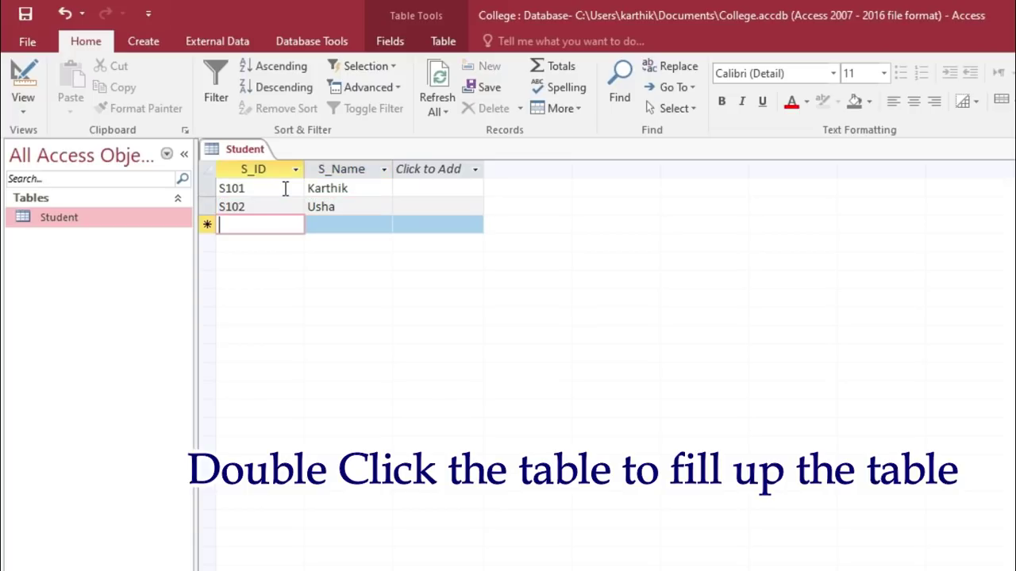
- Add records S103 and S104 with their student names, then close the table
text(S103)
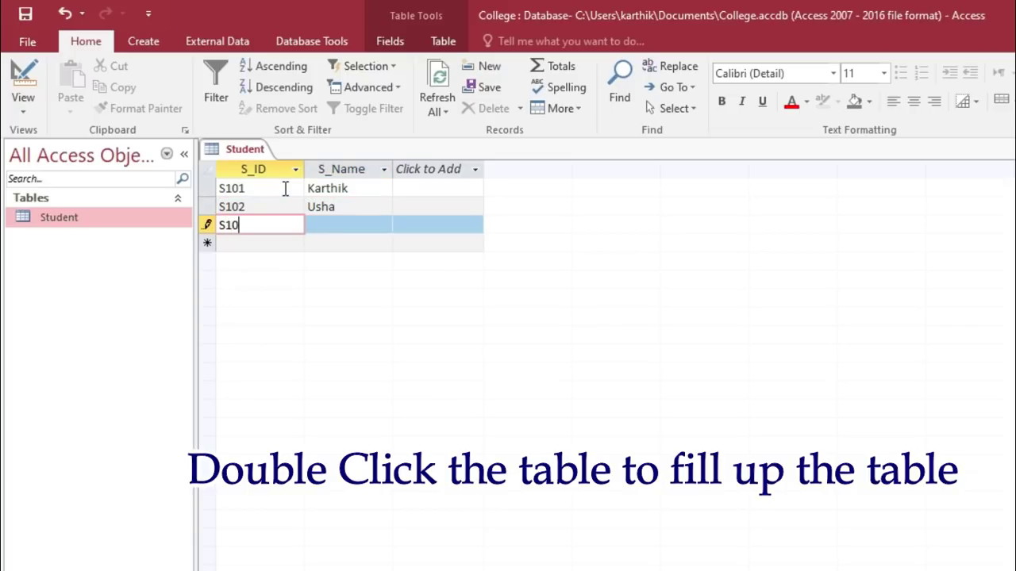
key(Tab)
text(Yogs)
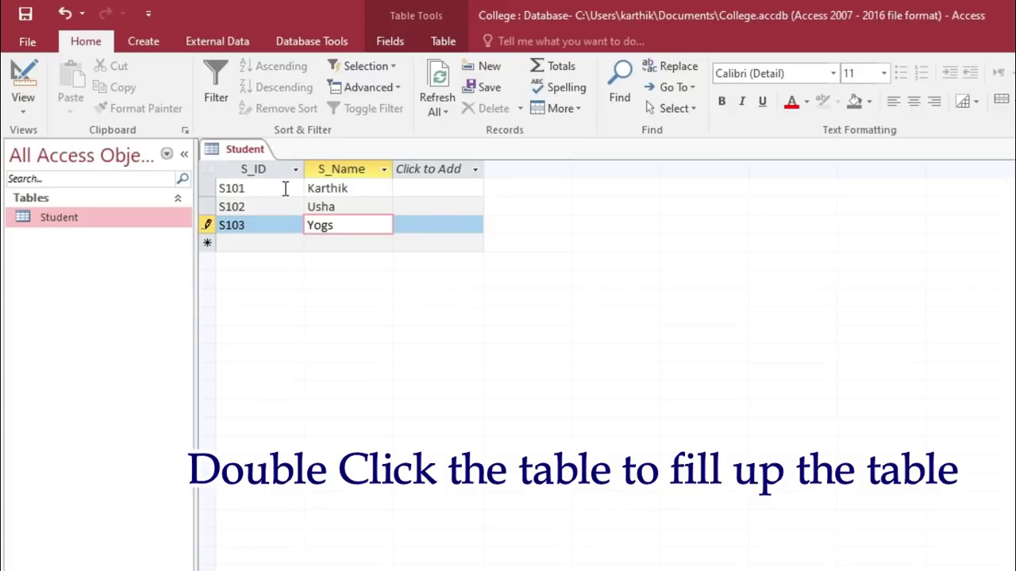
key(BackSpace)
text(esh)
key(Tab)
text(A)
key(BackSpace)
text(S104)
key(Tab)
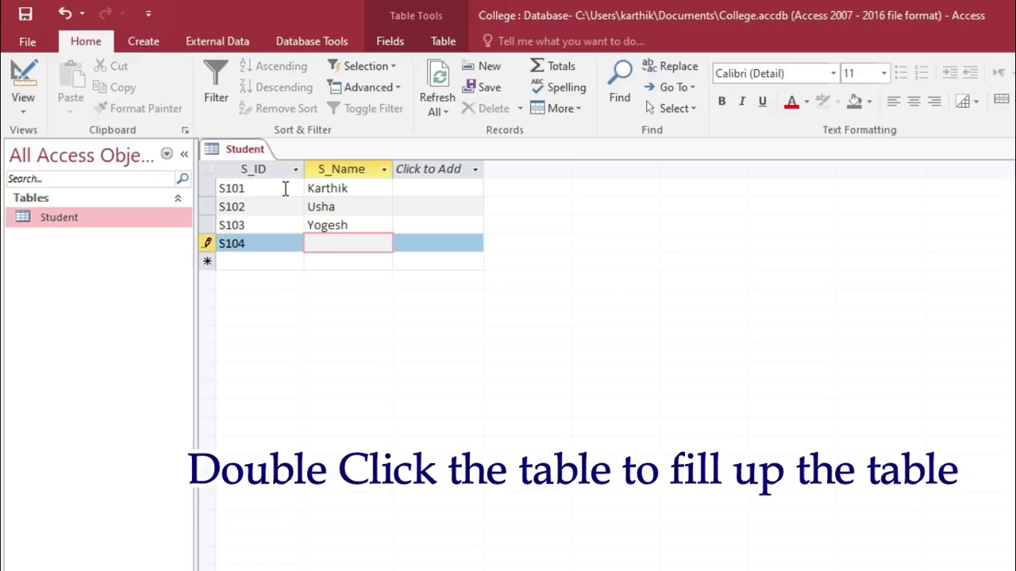
text(Varshini)
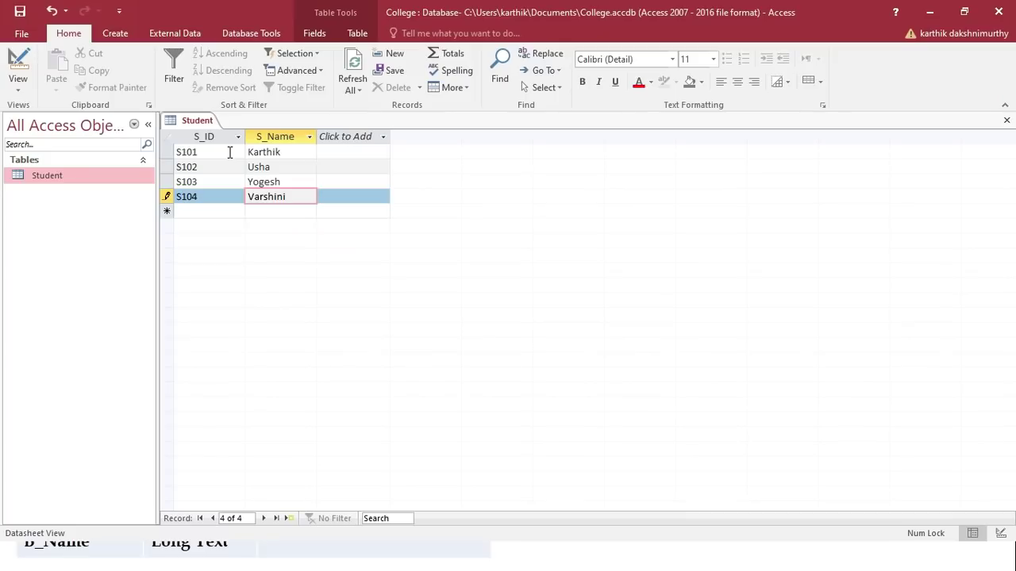
click(1006, 123)
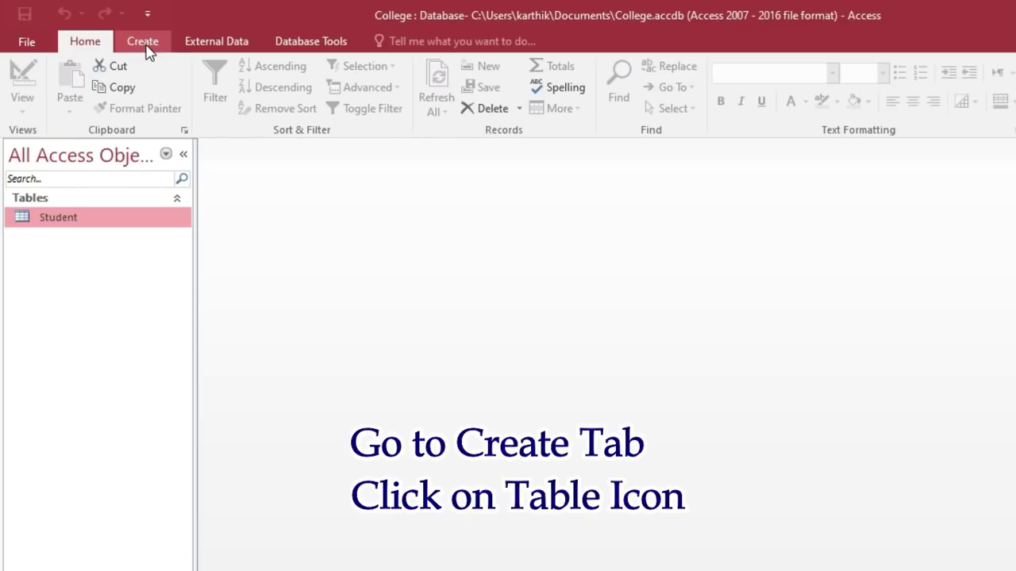
- Create a new blank table and switch it to Design View, saving it as Subject
click(145, 44)
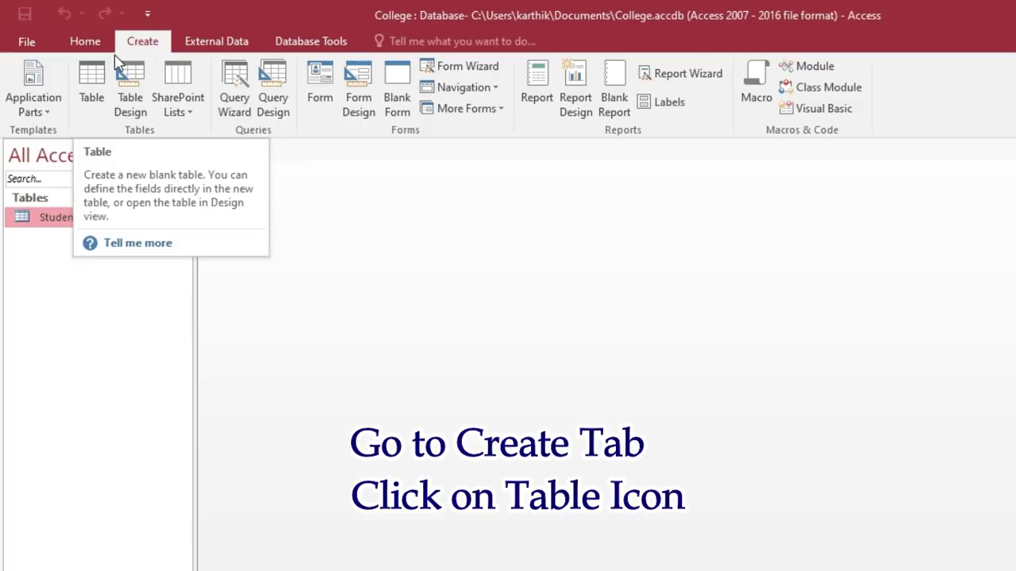
click(87, 85)
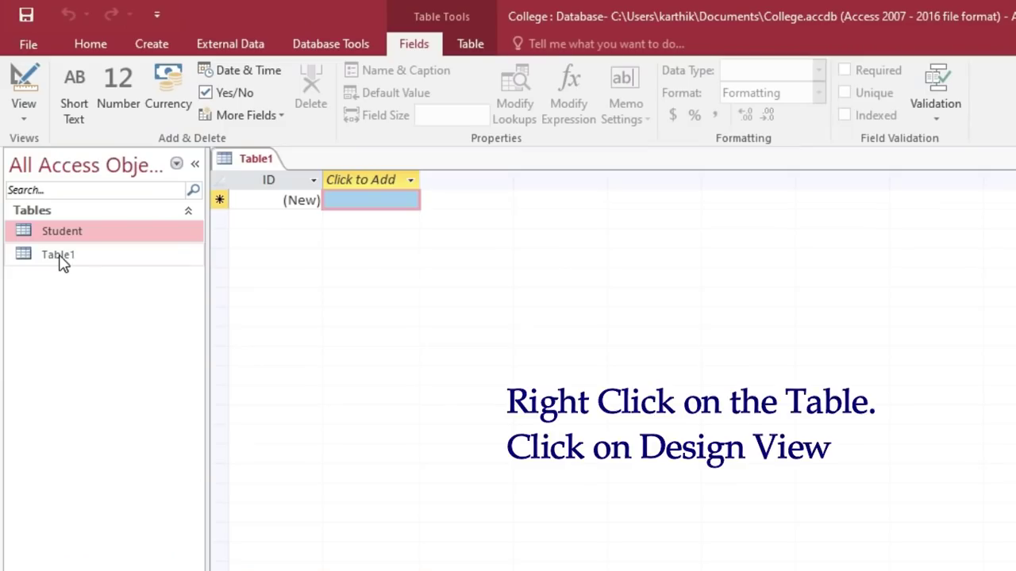
click(62, 256)
right_click(62, 258)
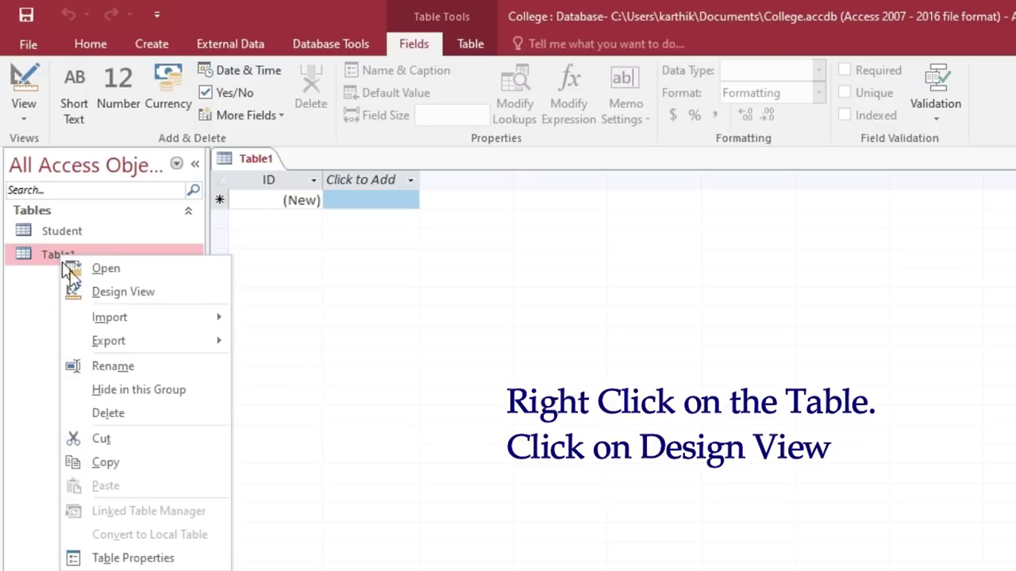
click(83, 289)
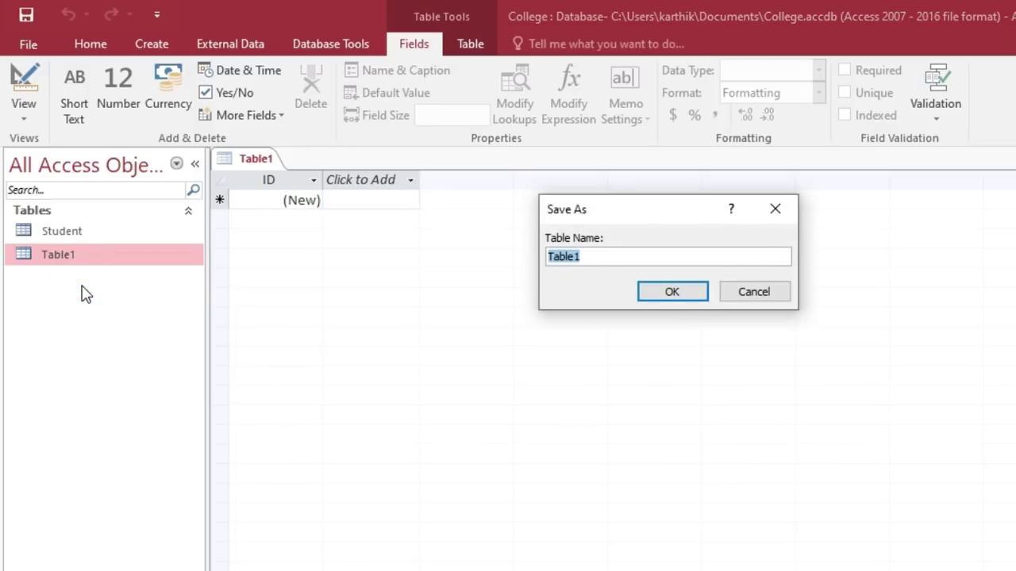
text(Sub)
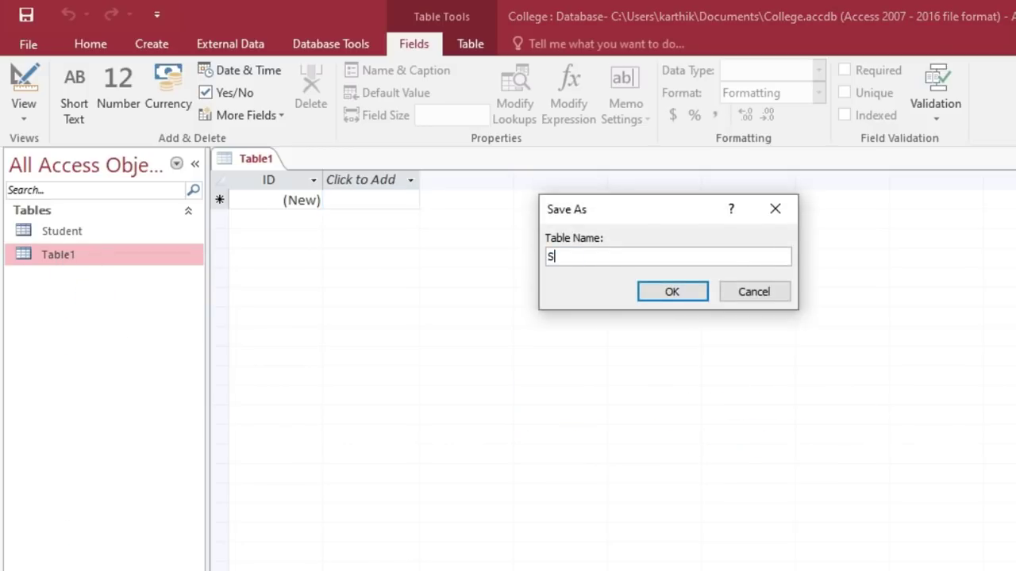
text(ject)
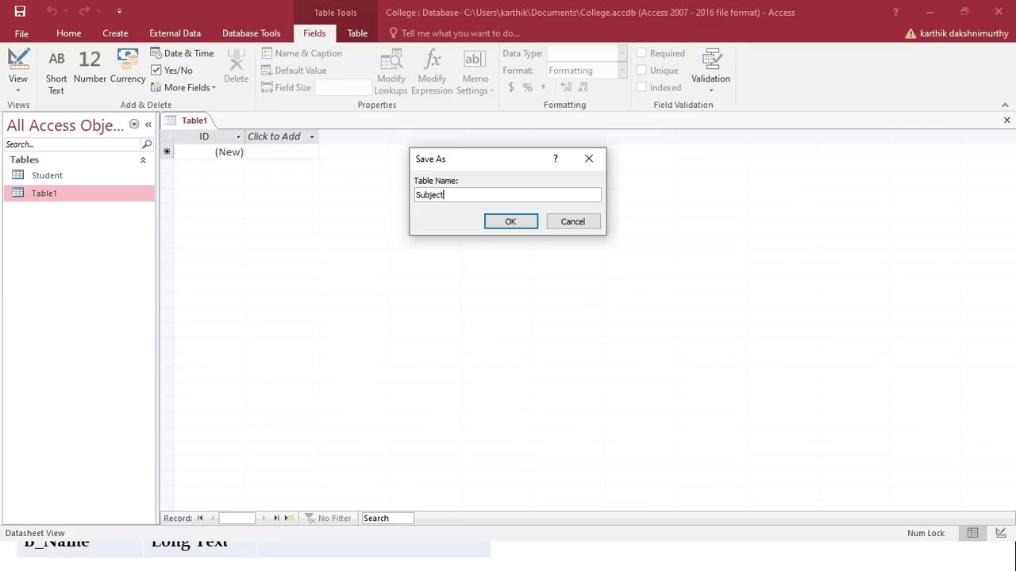
key(Return)
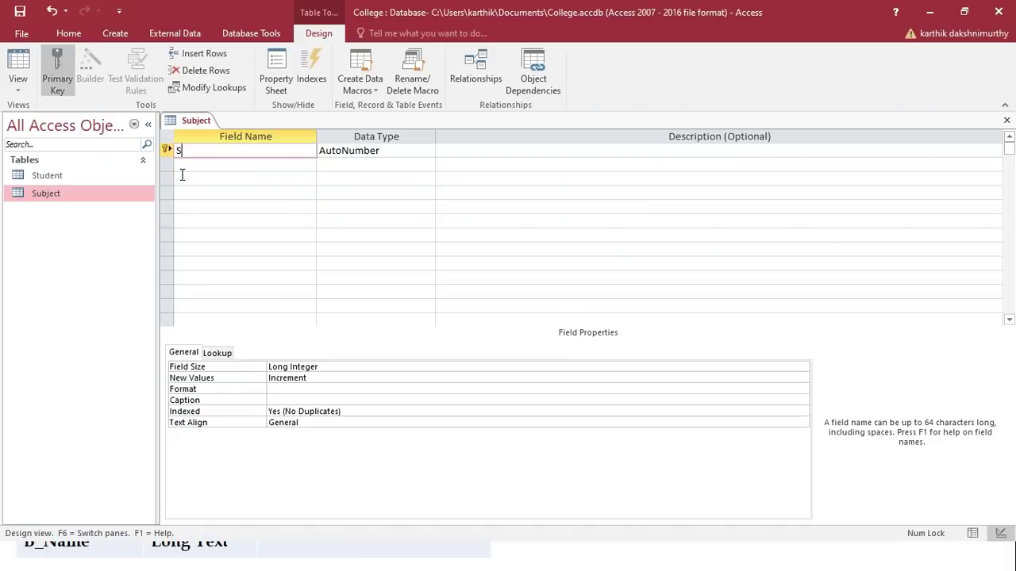
- Define S_ID as Short Text, then Physic and Chemistry as Yes/No fields
text(S_ID)
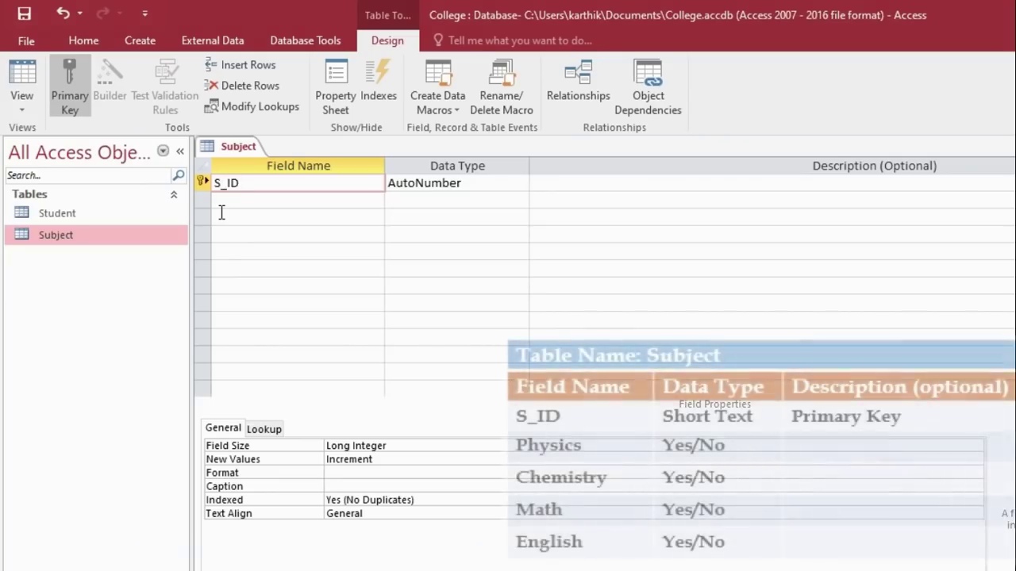
key(Tab)
text(s)
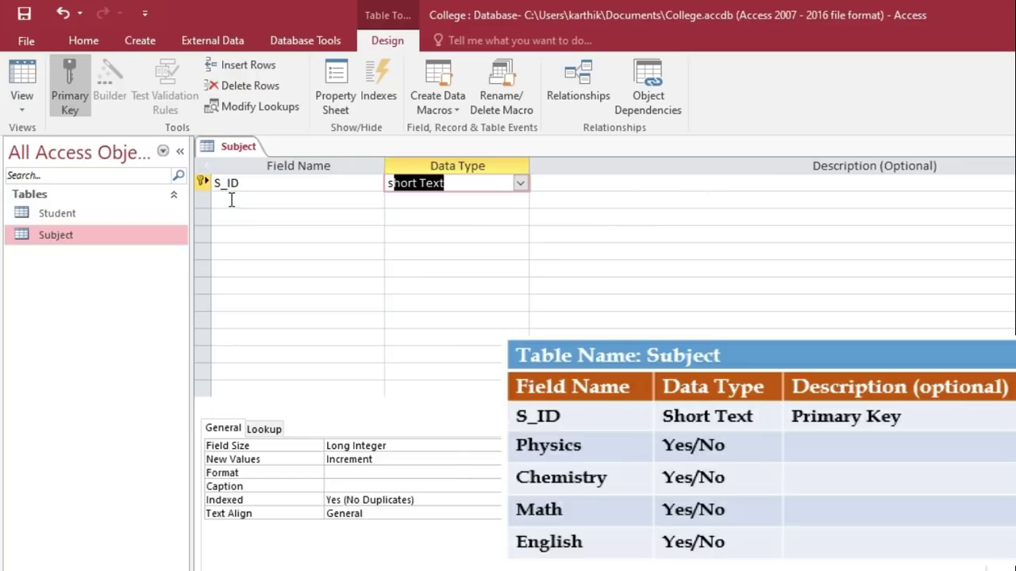
click(230, 200)
text(Physic)
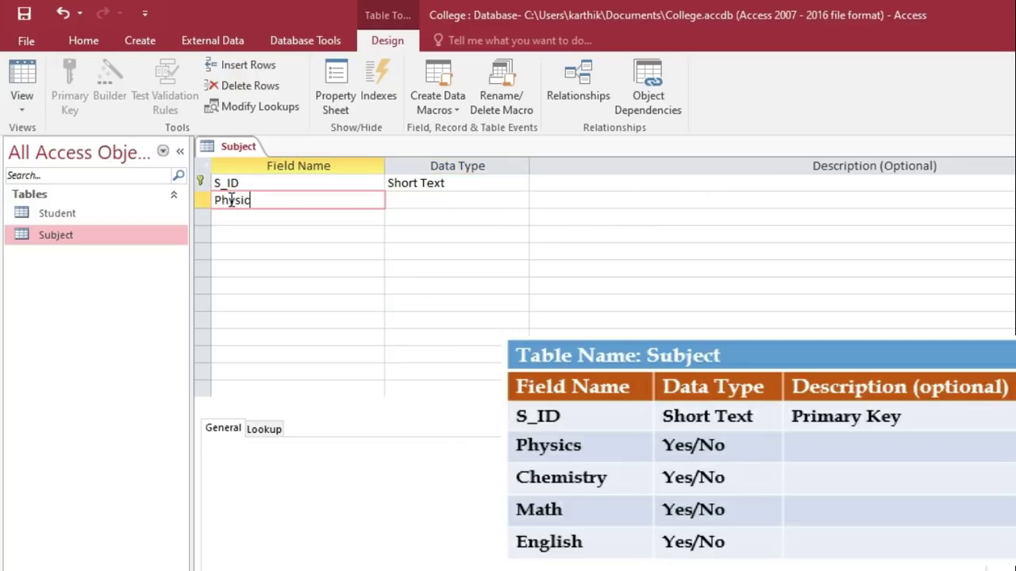
key(Tab)
text(y)
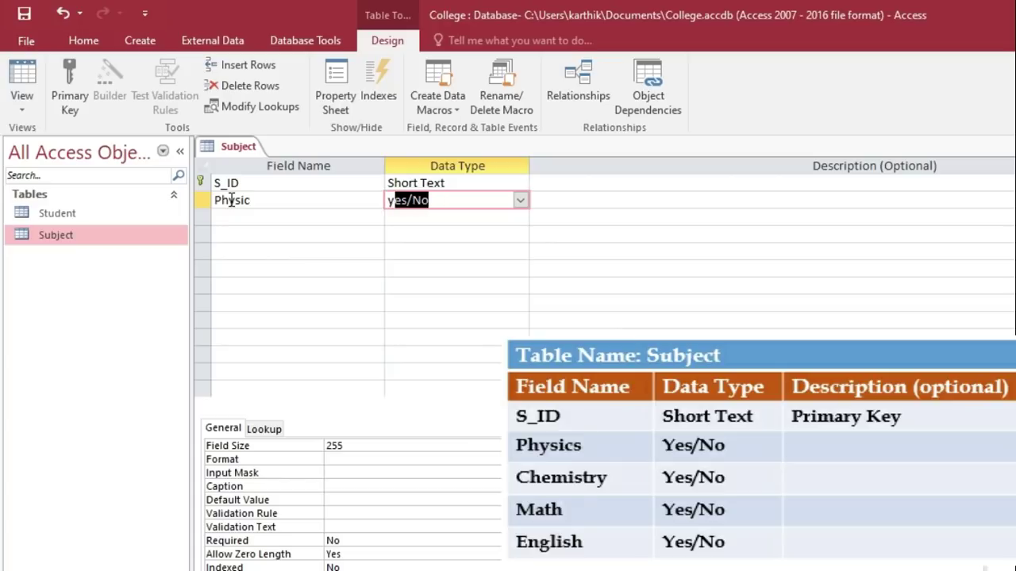
key(Tab)
key(Tab)
text(C)
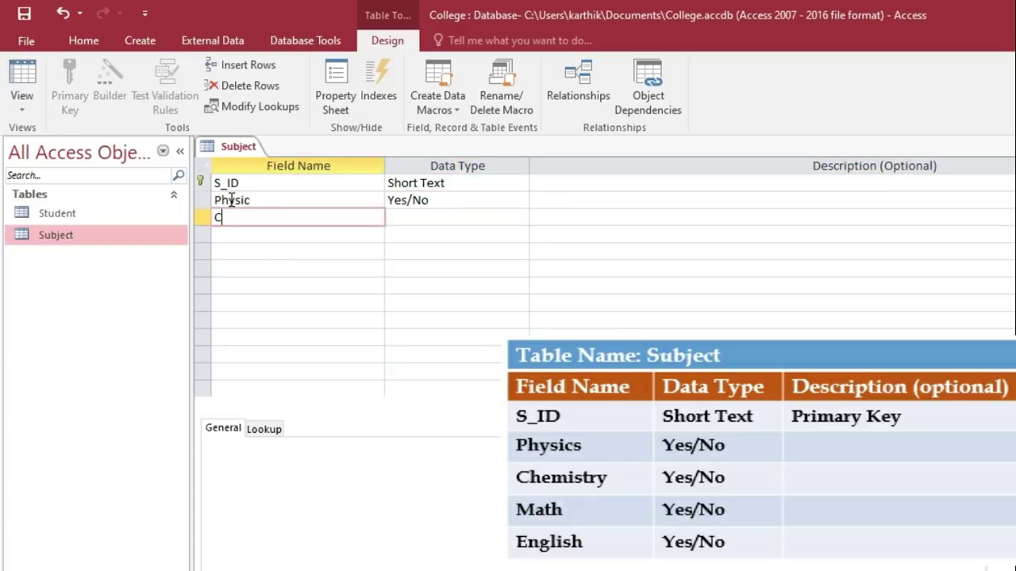
text(hemistry)
key(Tab)
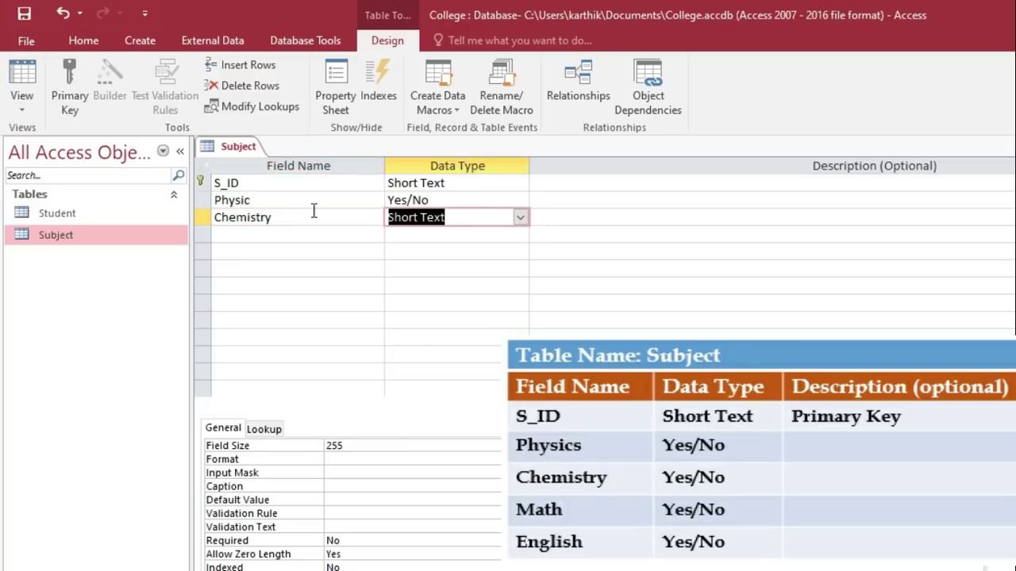
click(520, 217)
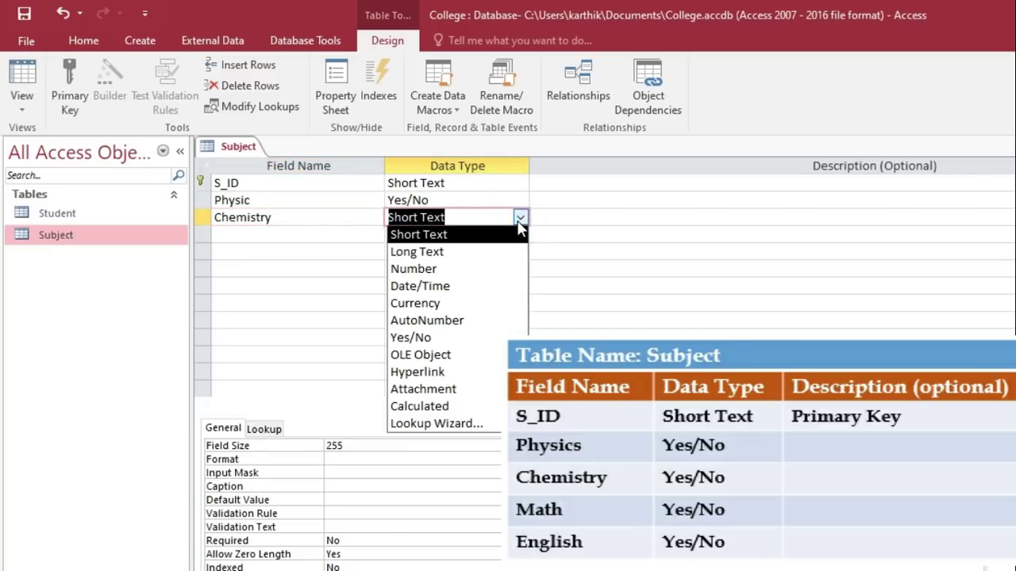
click(436, 337)
- Add Math and English as Yes/No fields, then close and save the Subject design
click(265, 233)
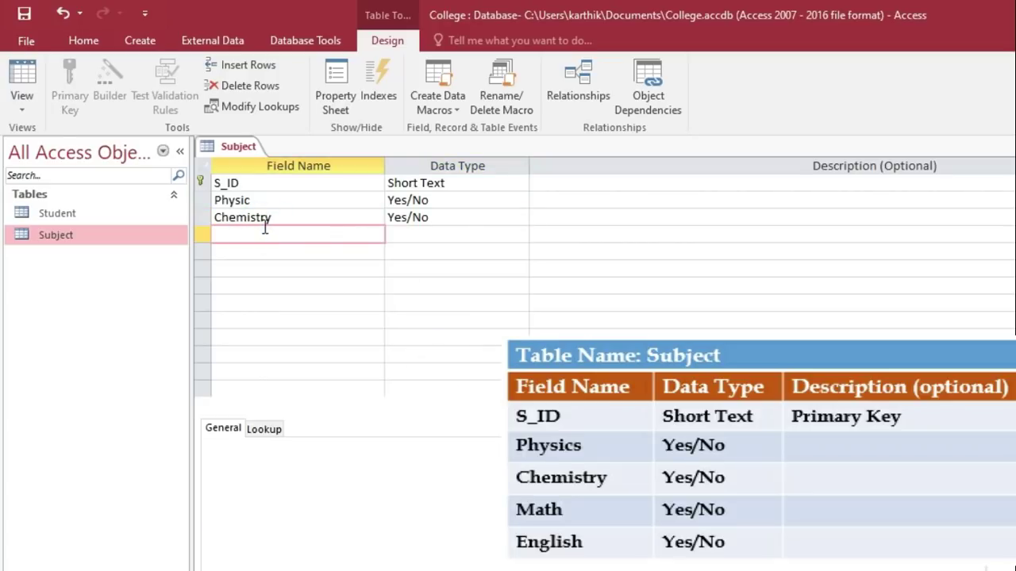
text(Math)
key(Tab)
text(y)
key(Tab)
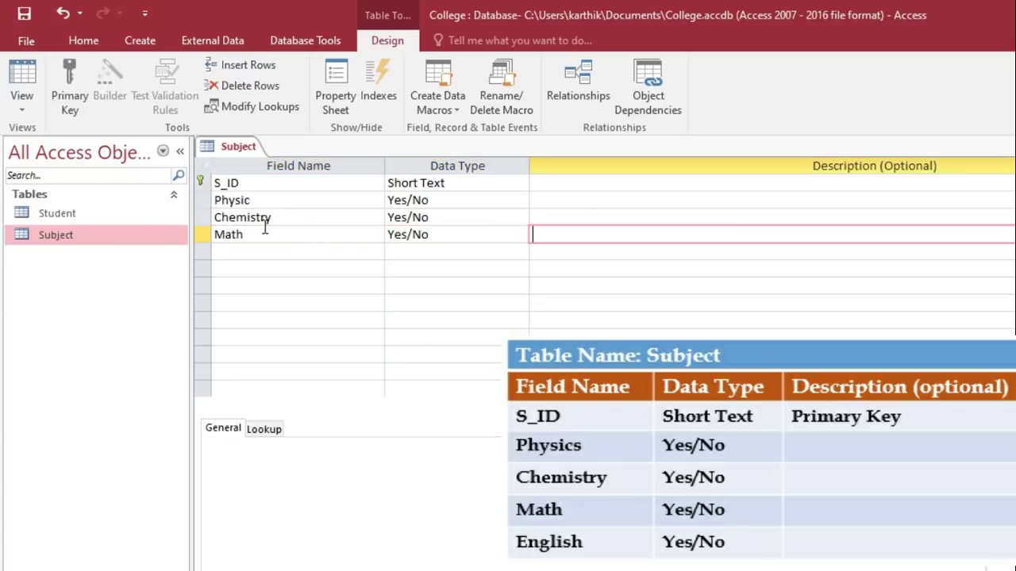
key(Tab)
text(Engli)
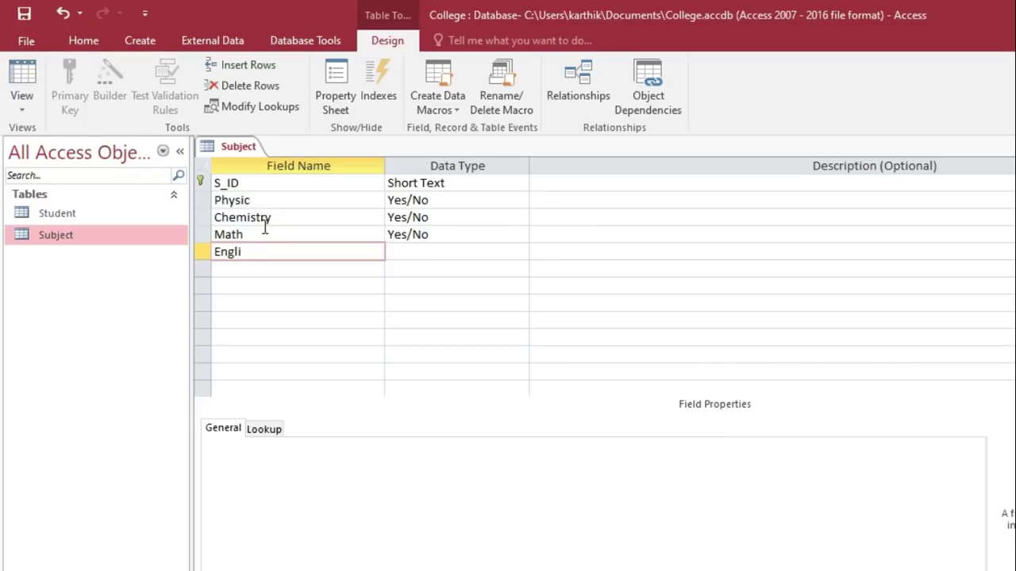
text(sh)
key(Tab)
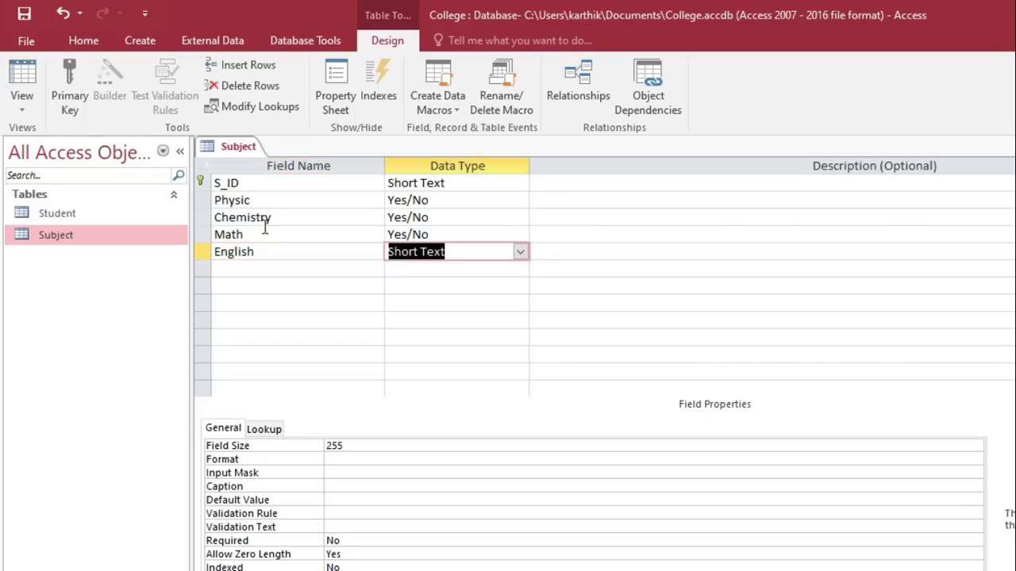
text(y)
key(Tab)
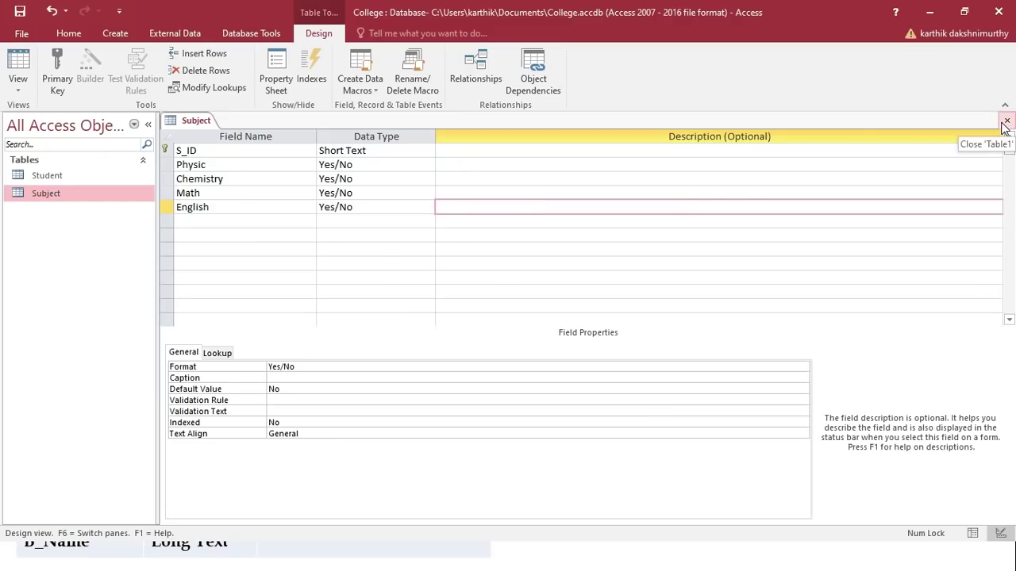
click(1005, 121)
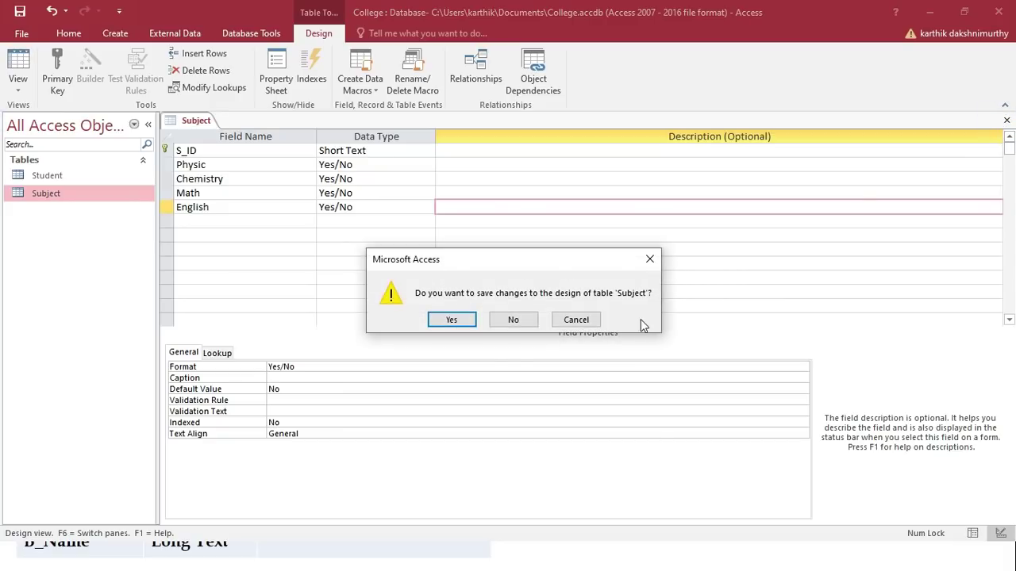
click(452, 321)
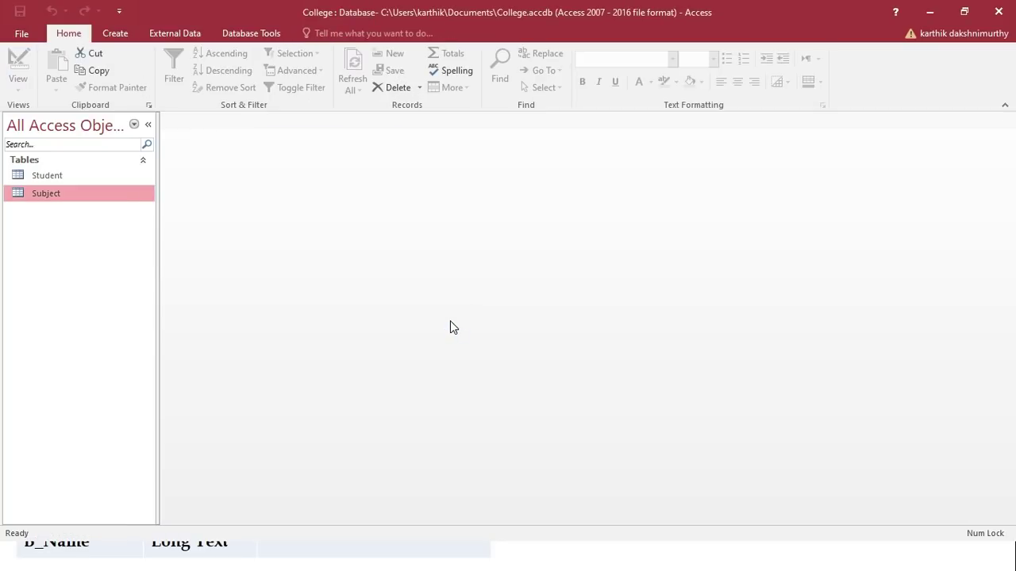
- Open Subject and enter S101 with all four subjects ticked and S102 with Physic
double_click(68, 203)
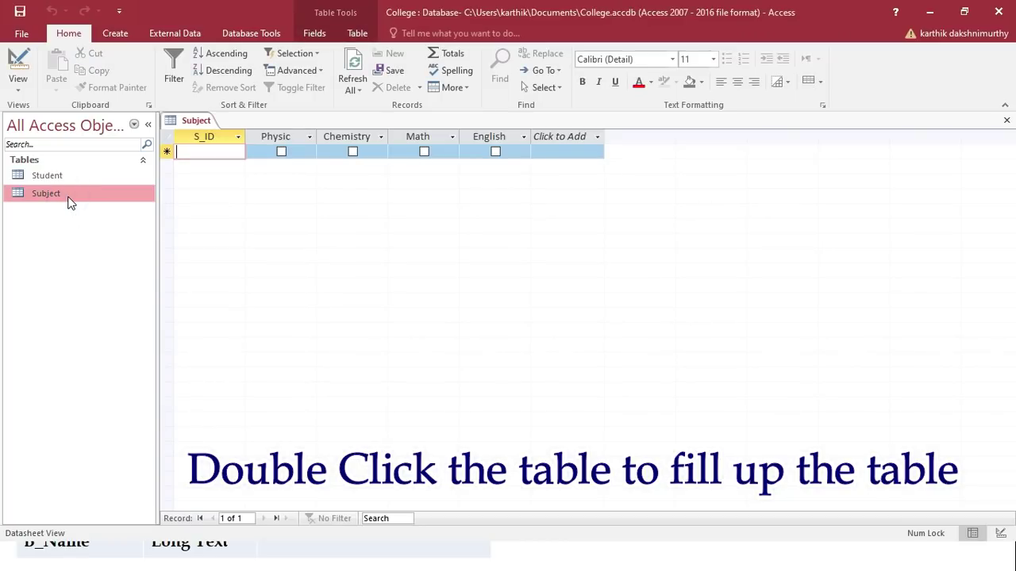
text(S101)
key(Tab)
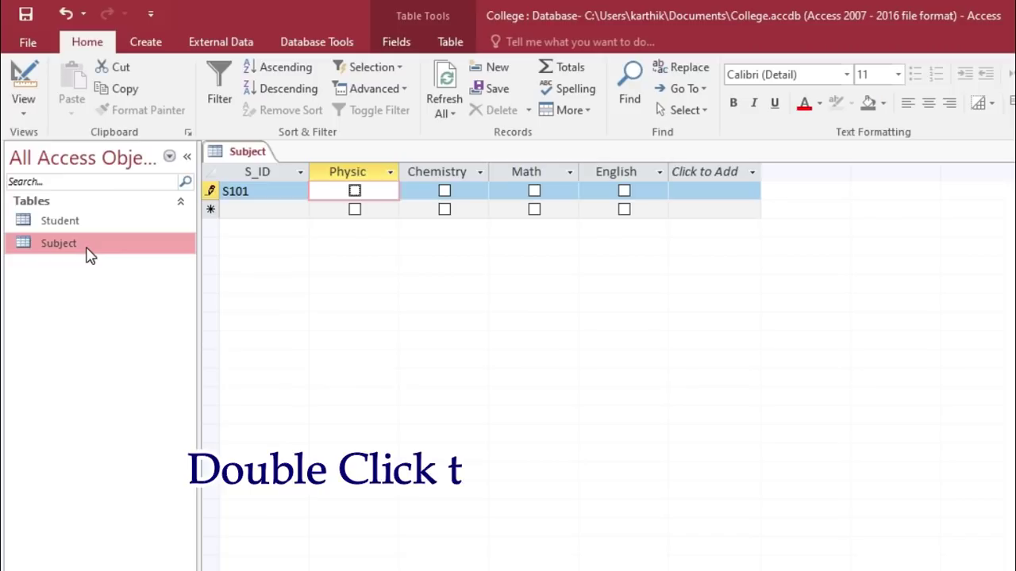
click(355, 191)
click(444, 191)
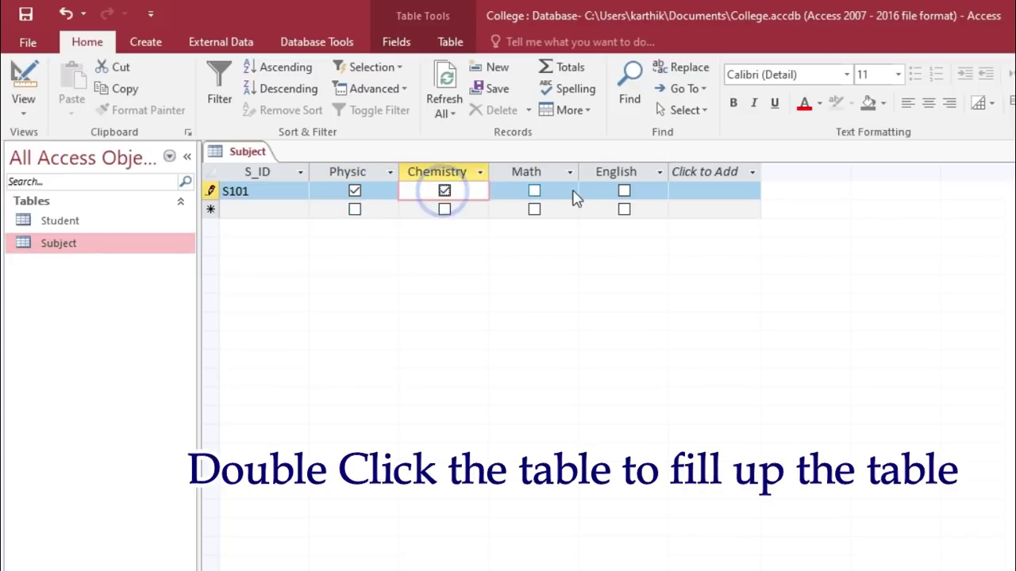
click(534, 192)
click(624, 192)
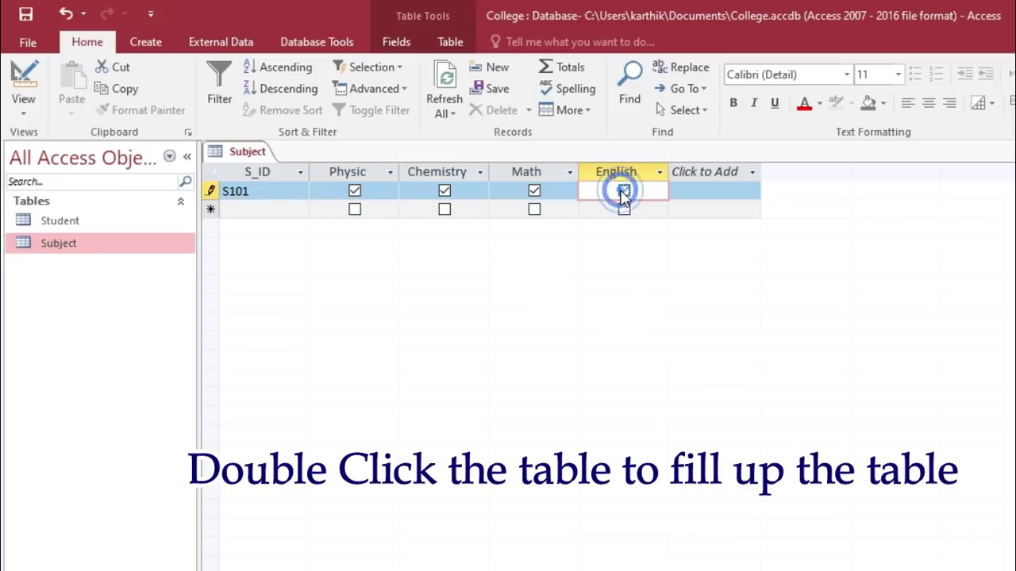
key(Tab)
click(272, 210)
text(S1)
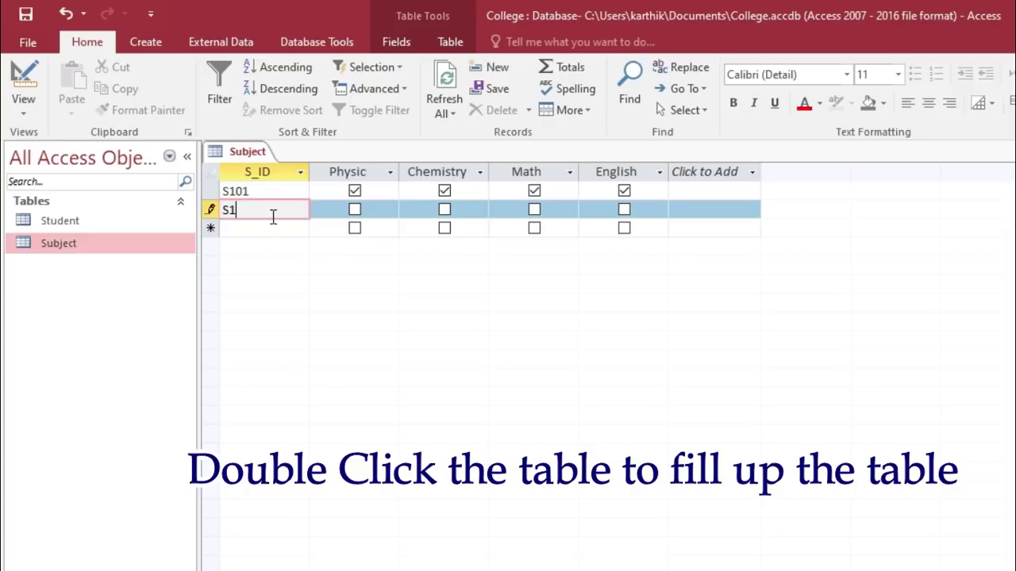
text(02)
key(Tab)
click(354, 210)
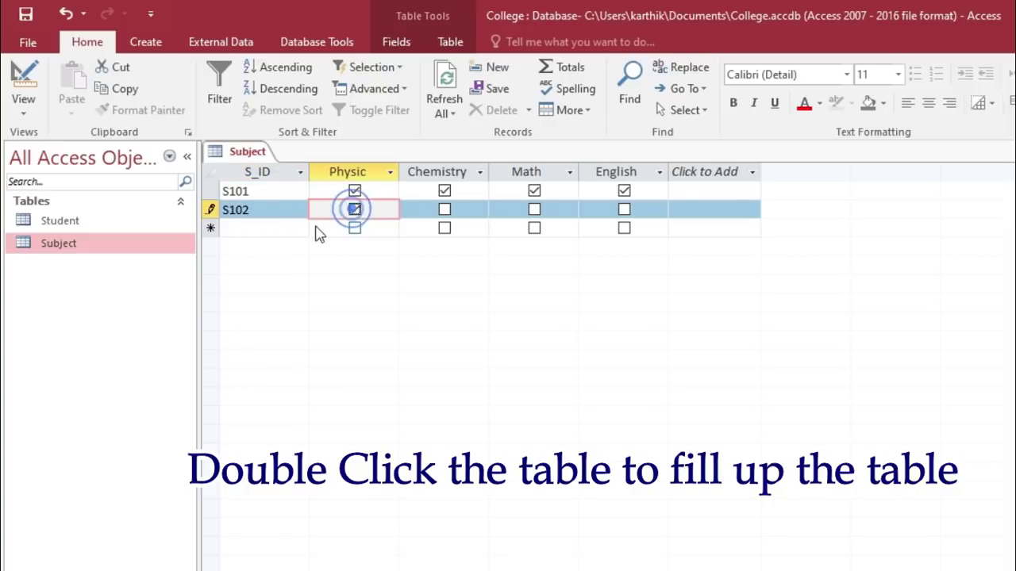
- Add S103 with Chemistry and Math, S104 with English, then close the Subject table
click(285, 231)
click(283, 230)
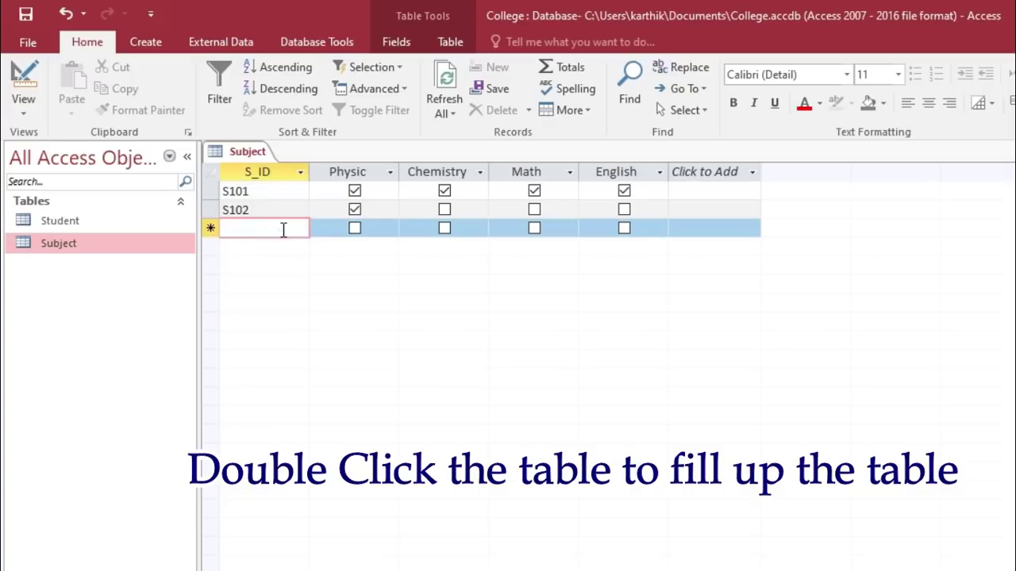
text(S103)
key(Tab)
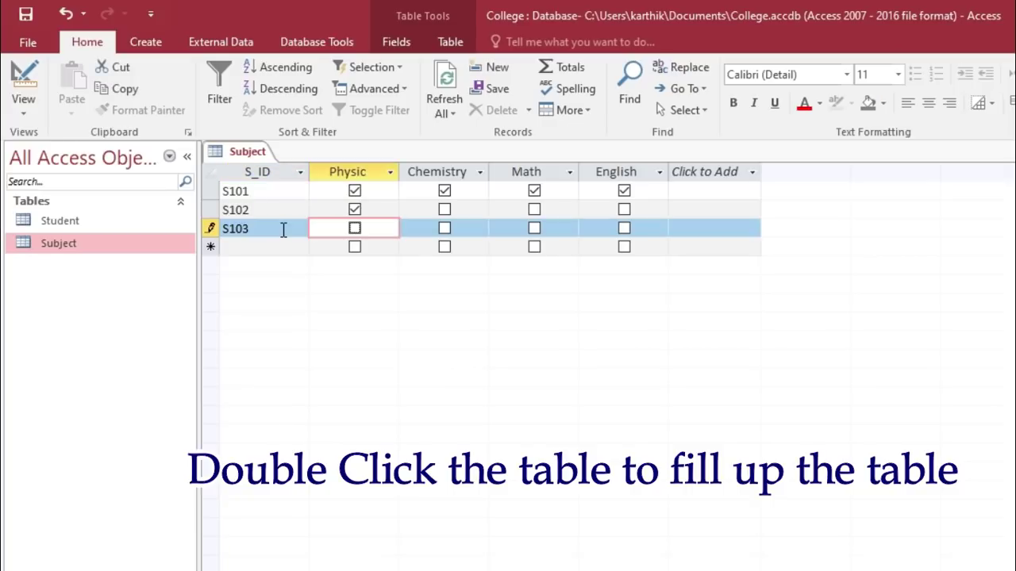
click(444, 229)
click(534, 230)
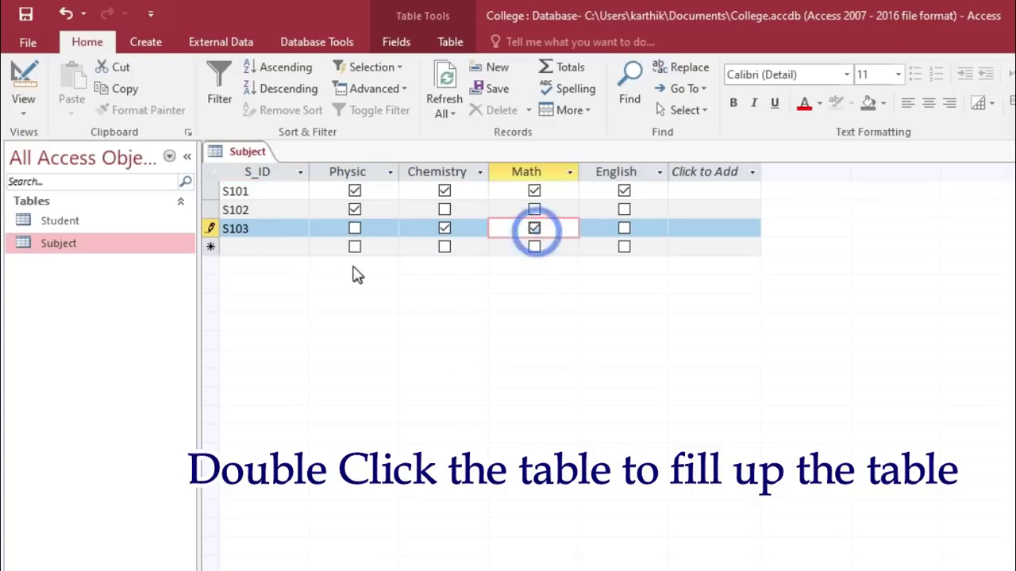
click(270, 247)
click(272, 246)
text(S104)
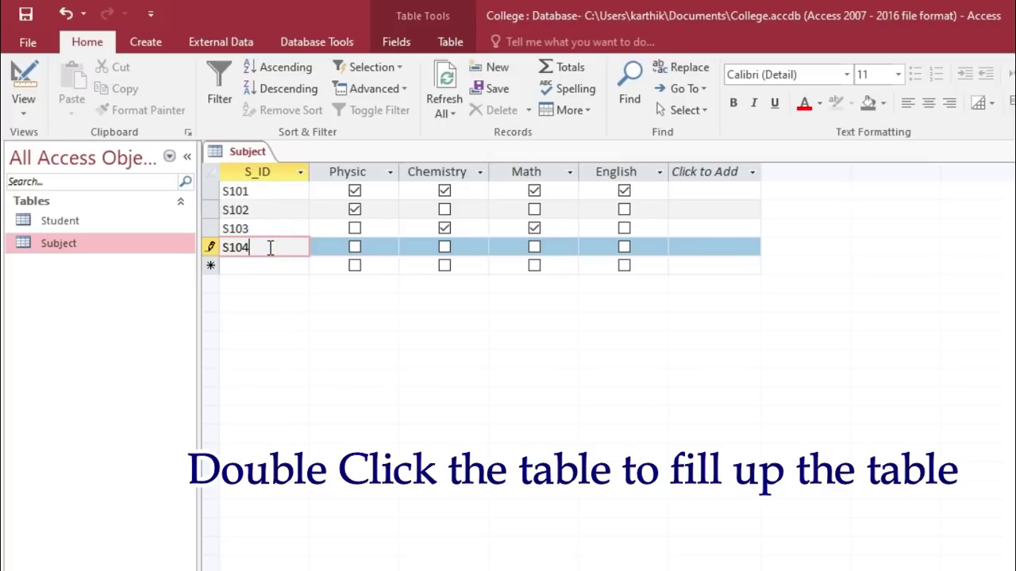
key(Tab)
key(Tab)
key(Tab)
key(Tab)
click(625, 248)
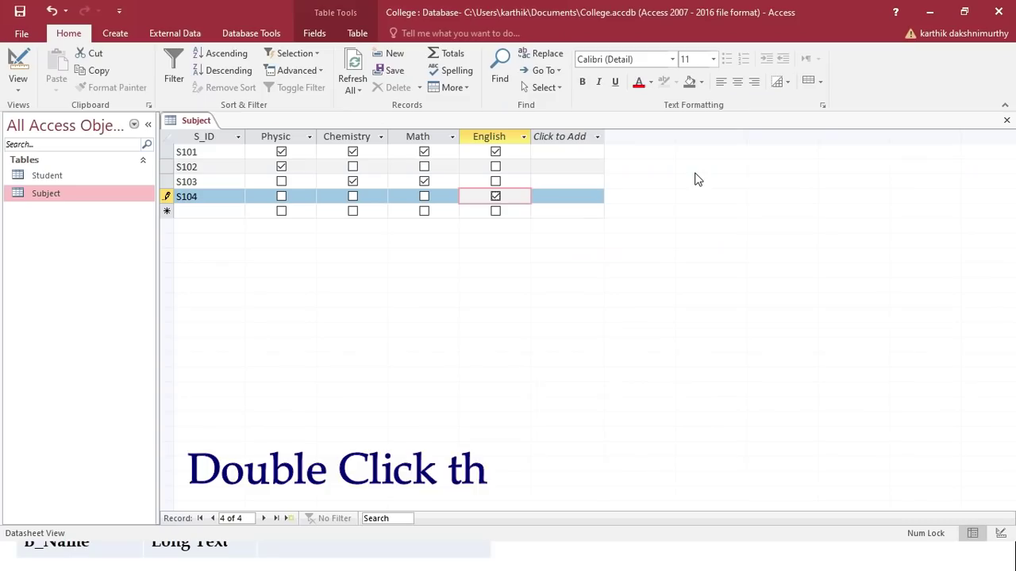
click(1005, 123)
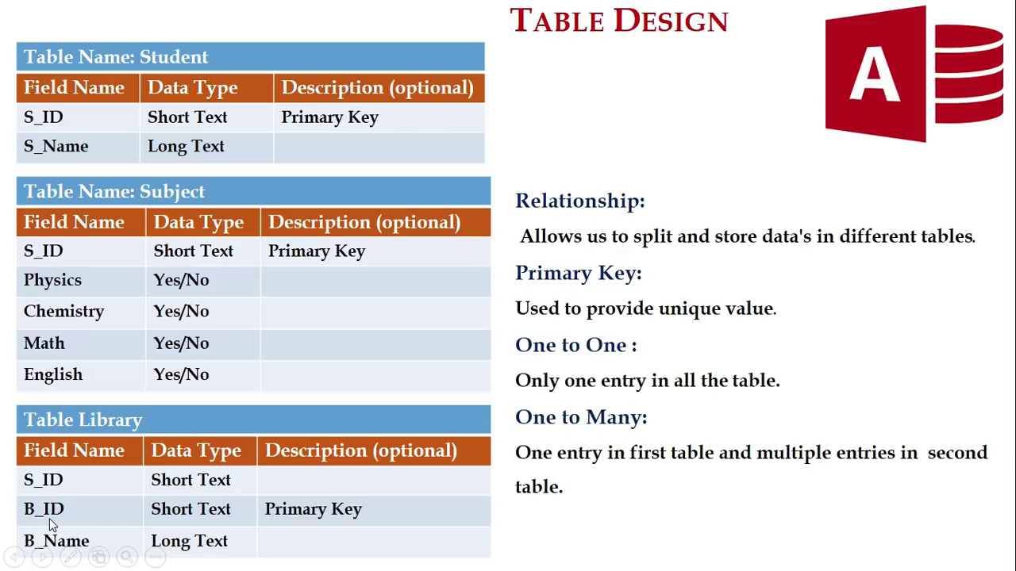
key(alt+Tab)
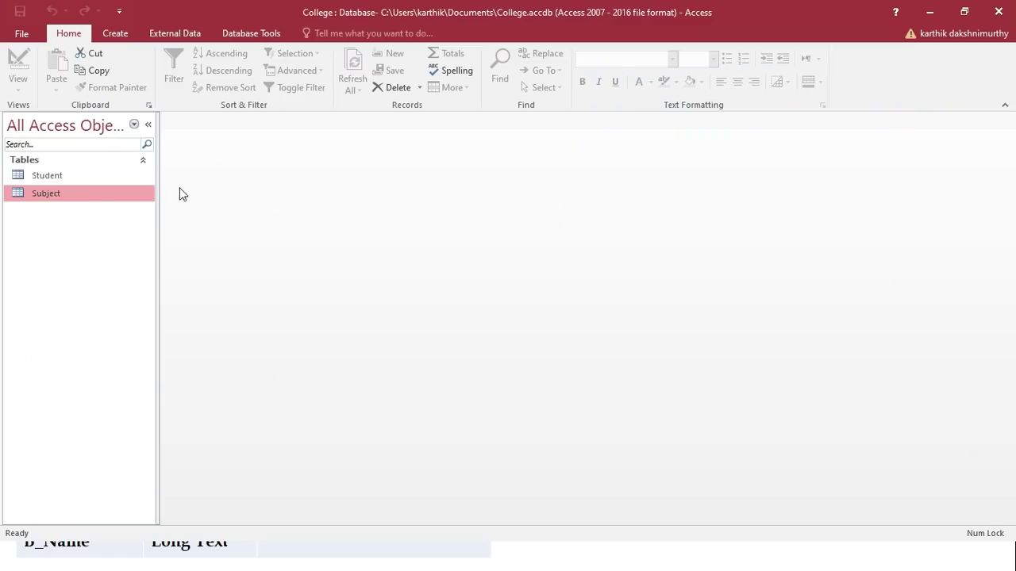
- Create a new blank table and switch it to Design View, saving it as Library
click(123, 37)
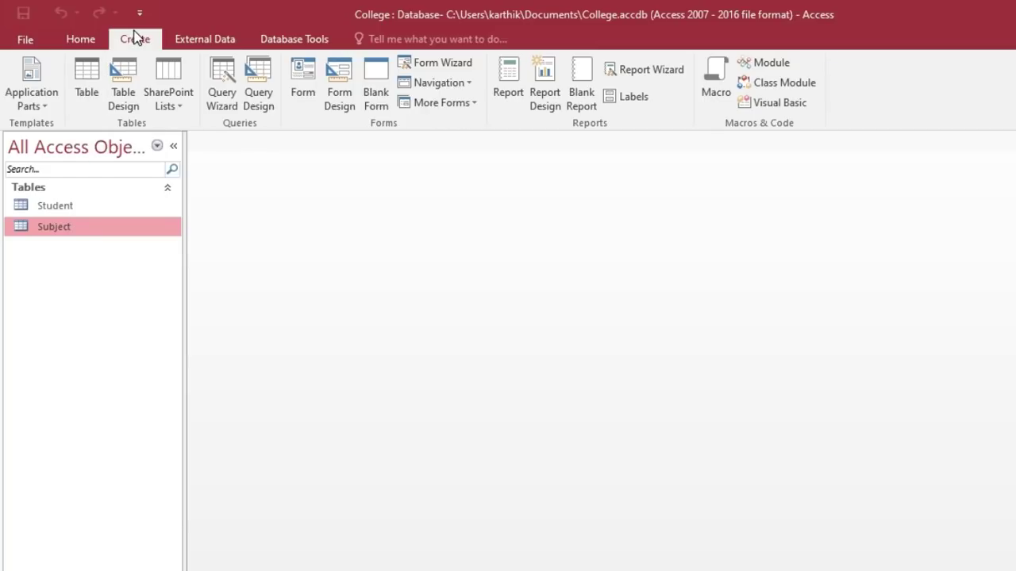
click(91, 76)
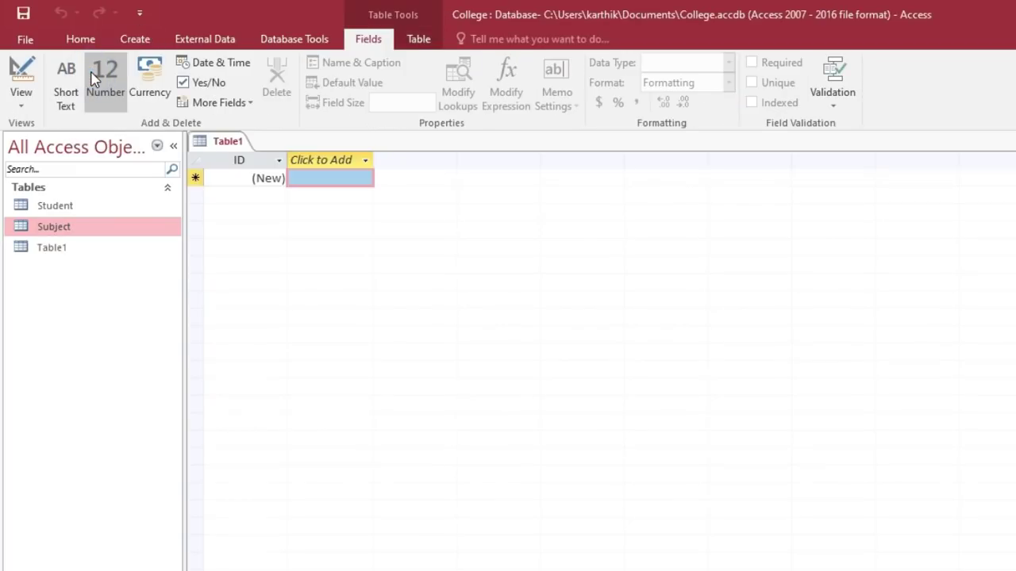
click(65, 254)
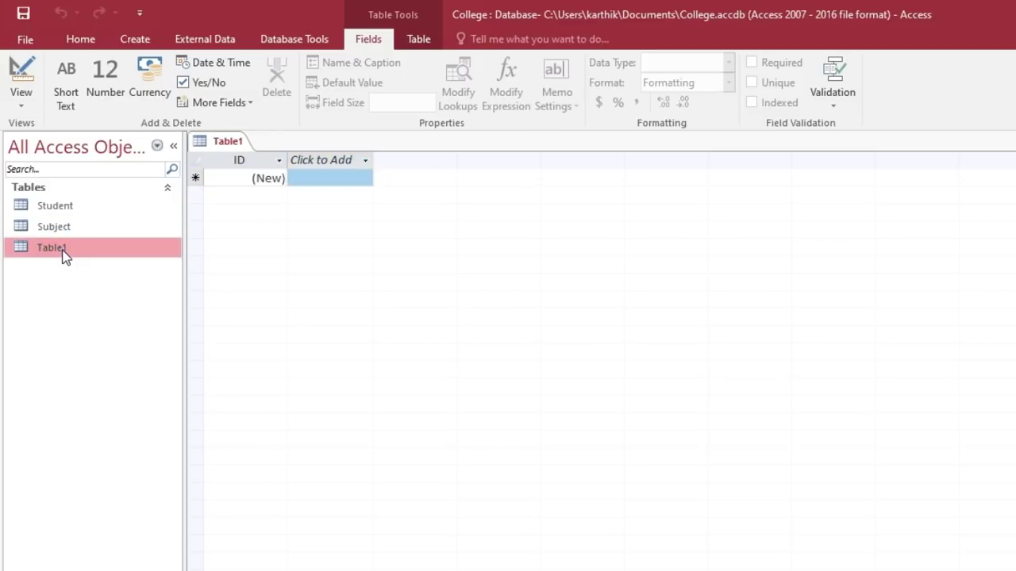
right_click(65, 254)
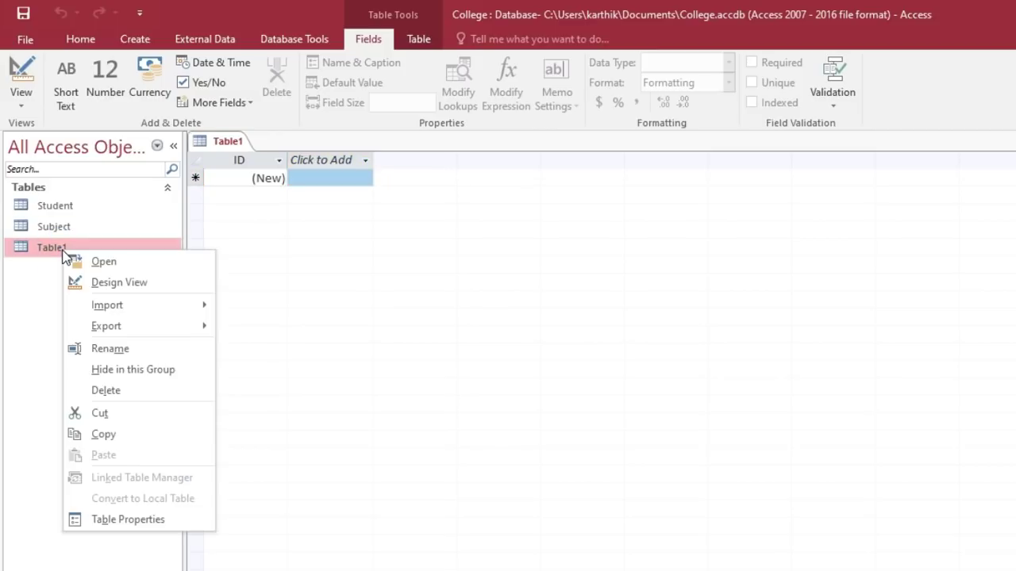
click(130, 293)
drag(529, 182, 529, 230)
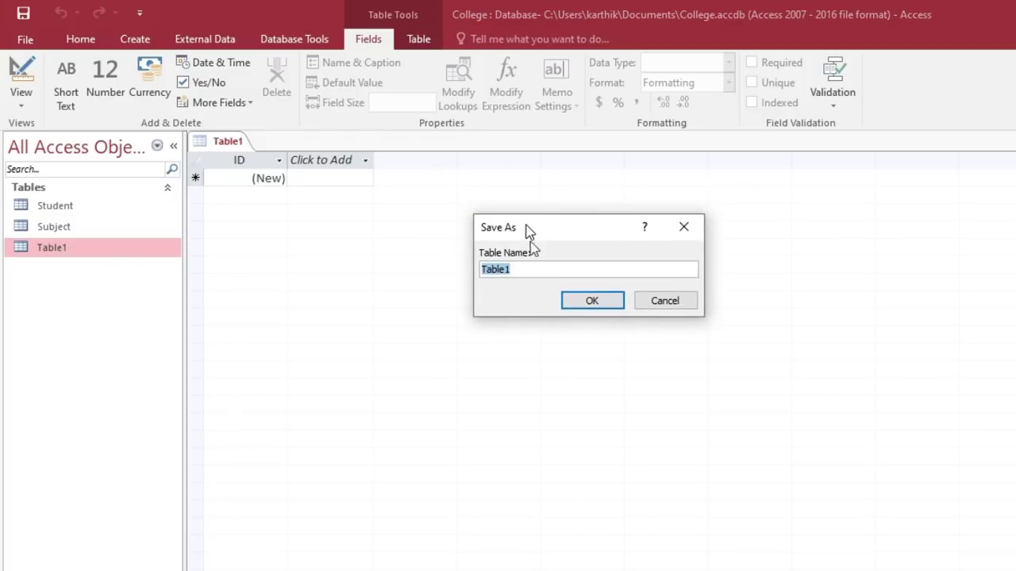
text(Li)
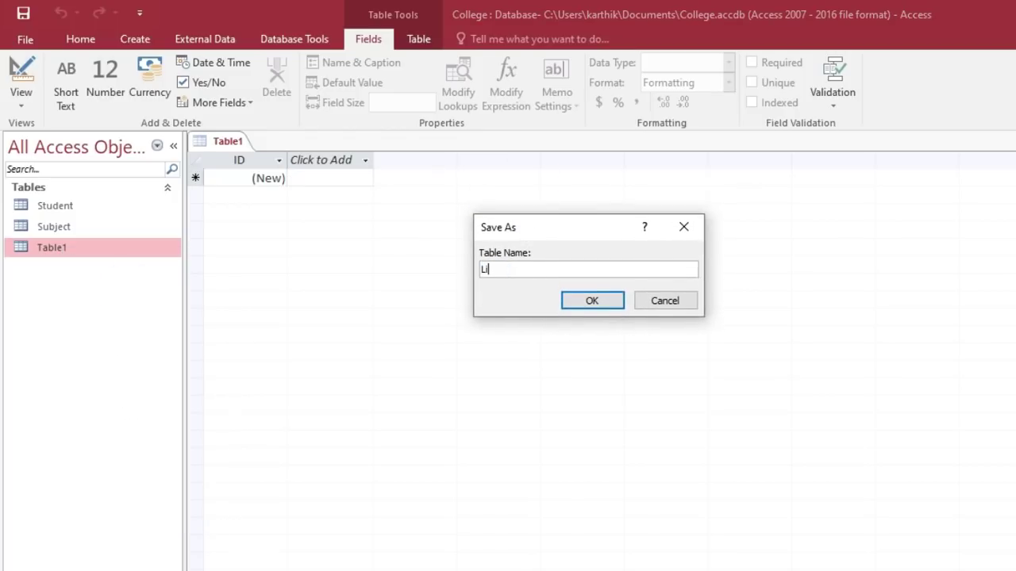
text(brary)
click(598, 300)
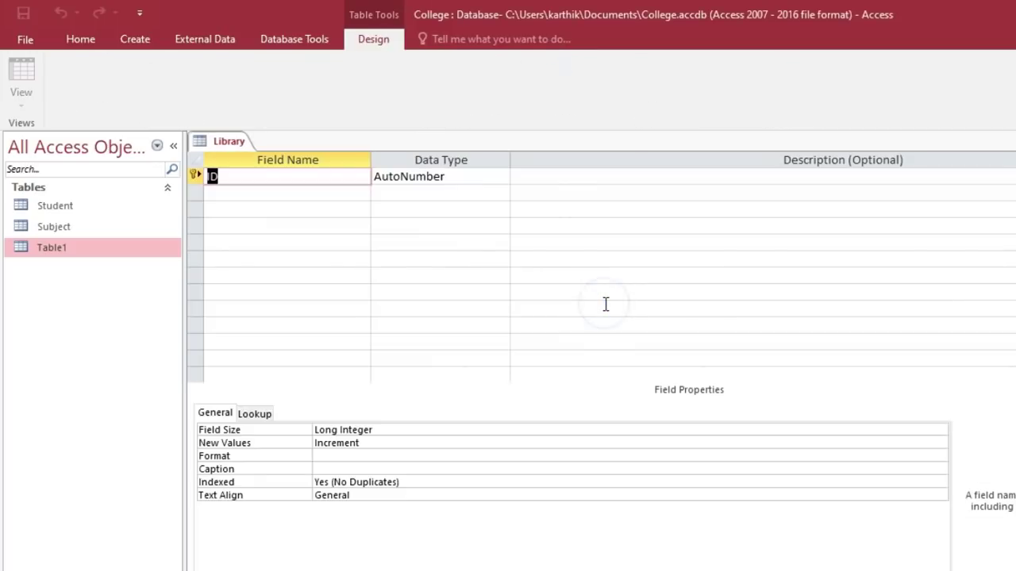
- Add S_ID as Short Text without a key, and B_ID as the primary key
text(S_ID)
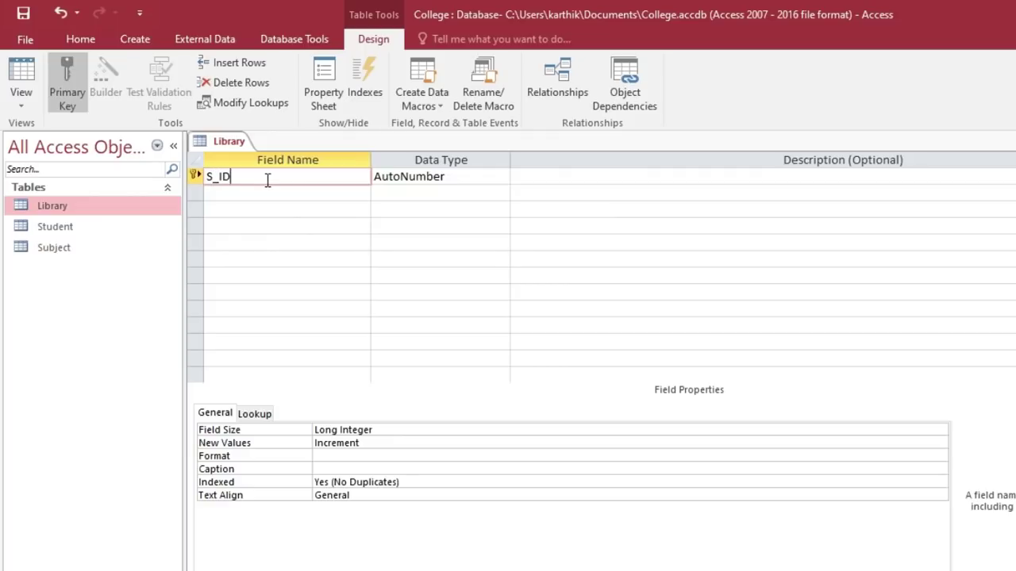
key(Tab)
text(s)
key(Tab)
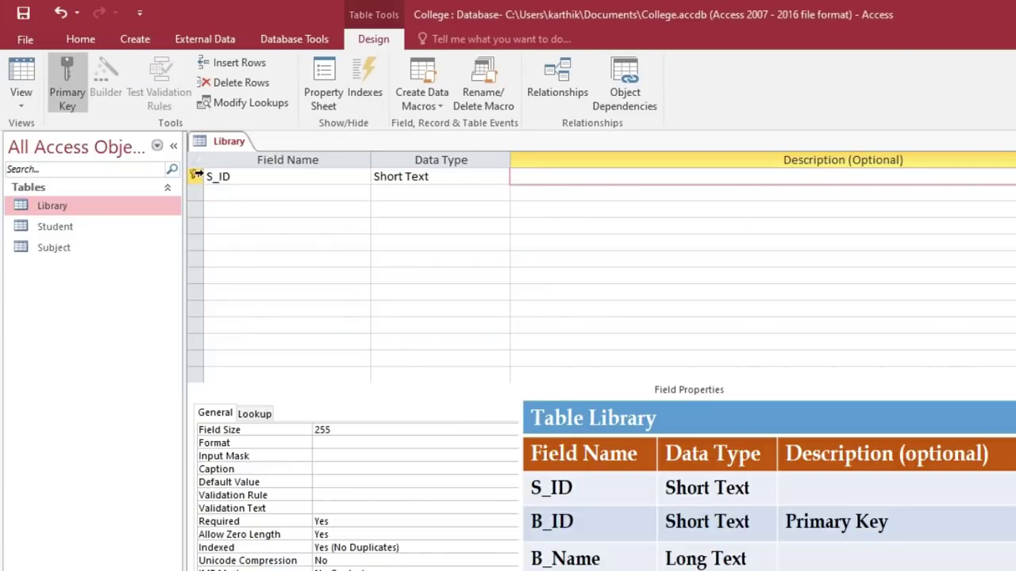
click(197, 175)
right_click(196, 174)
click(202, 189)
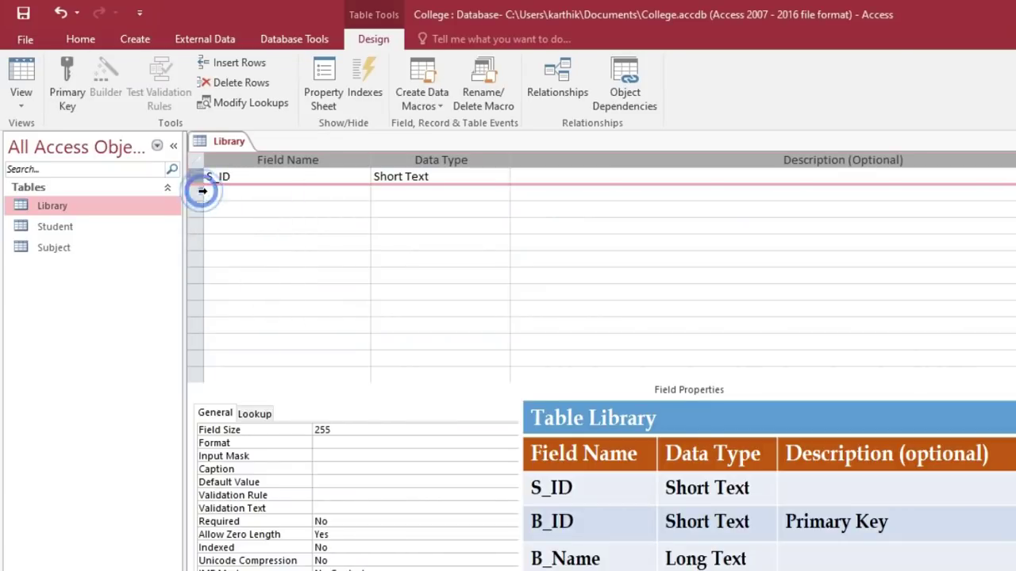
click(208, 193)
text(B)
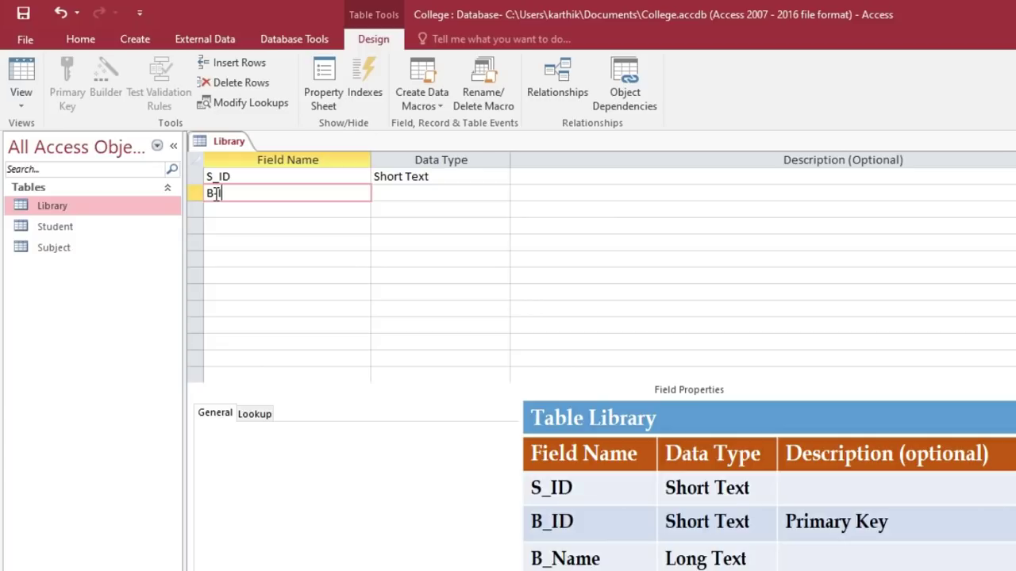
text(_ID)
key(Tab)
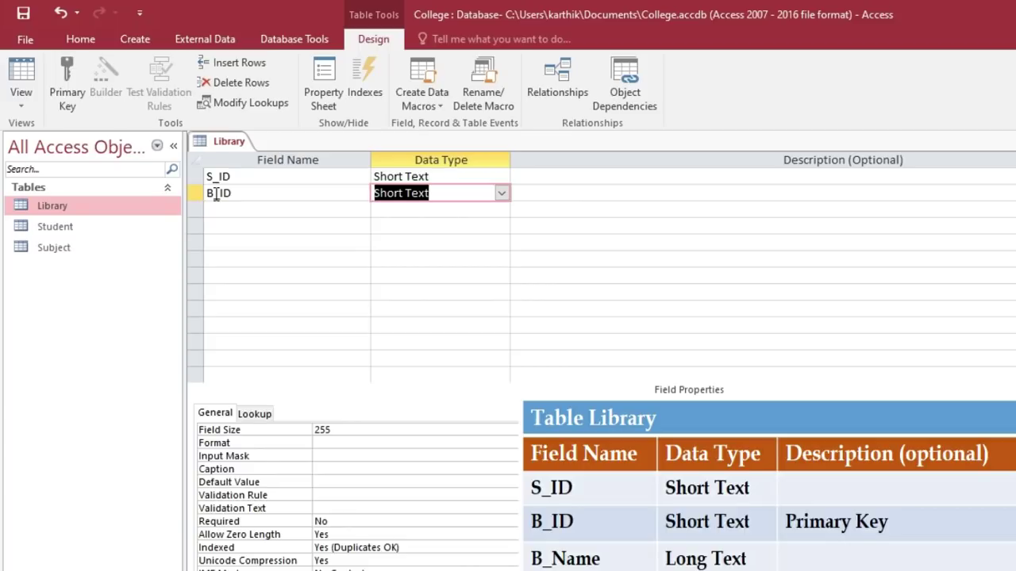
right_click(194, 197)
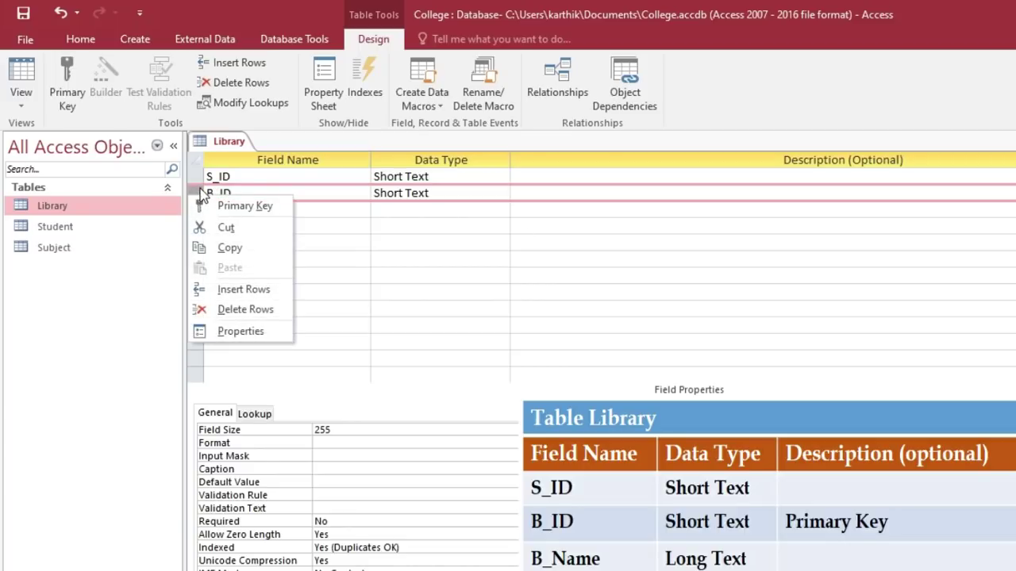
right_click(203, 195)
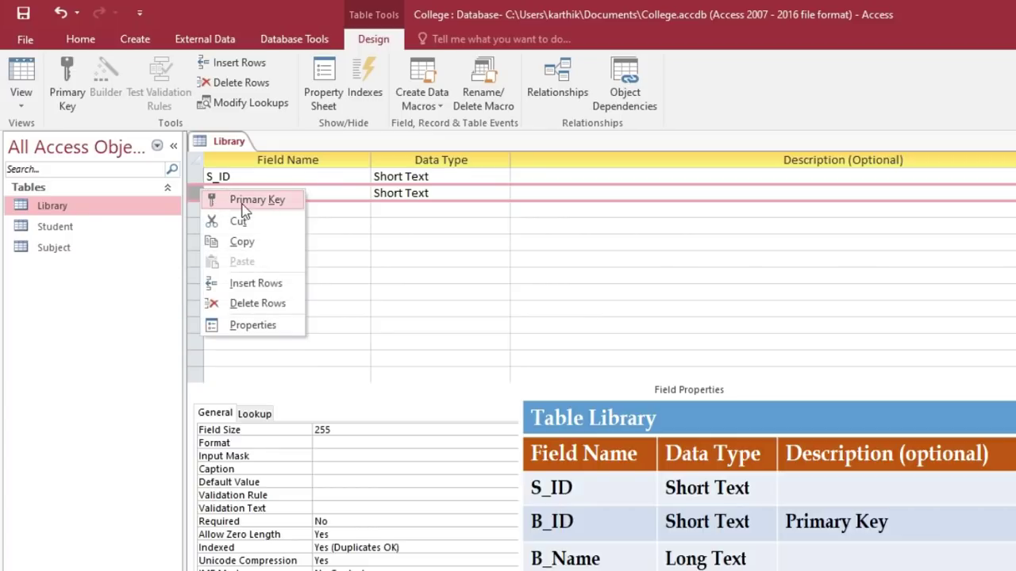
click(267, 201)
- Add B_Book as Long Text, save and close the Library design, then reopen the table
click(266, 208)
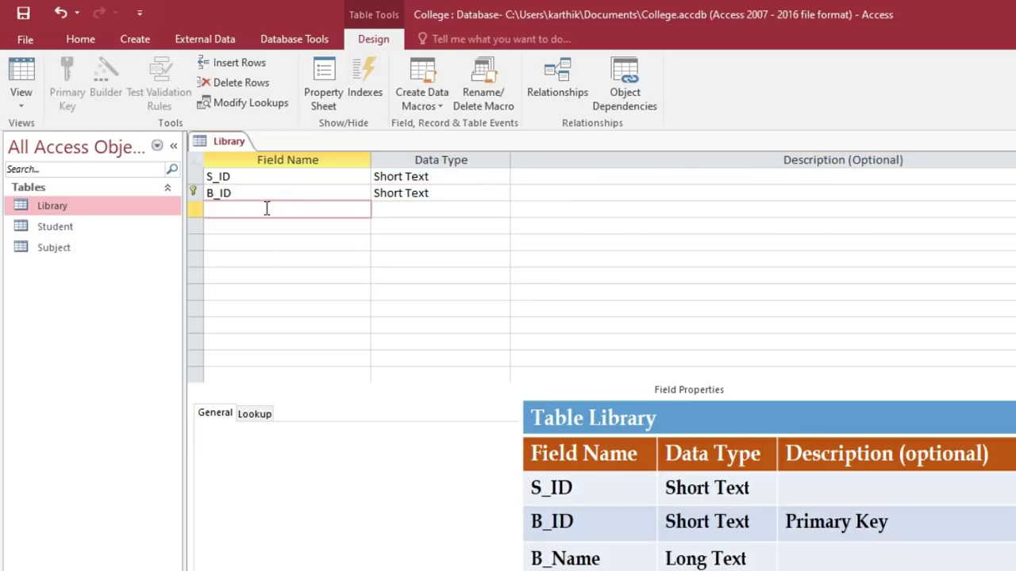
text(B_Book)
key(Tab)
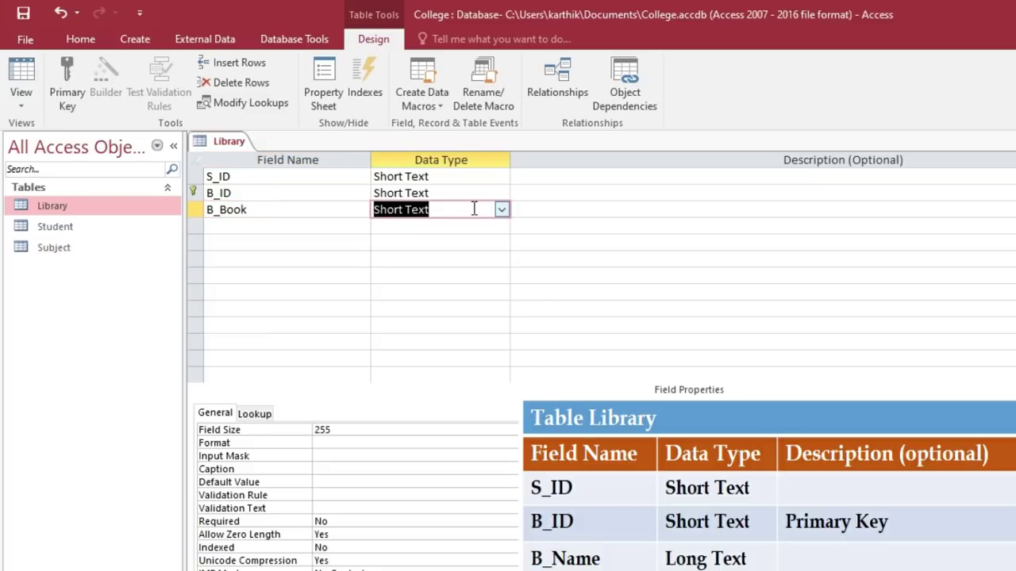
click(500, 208)
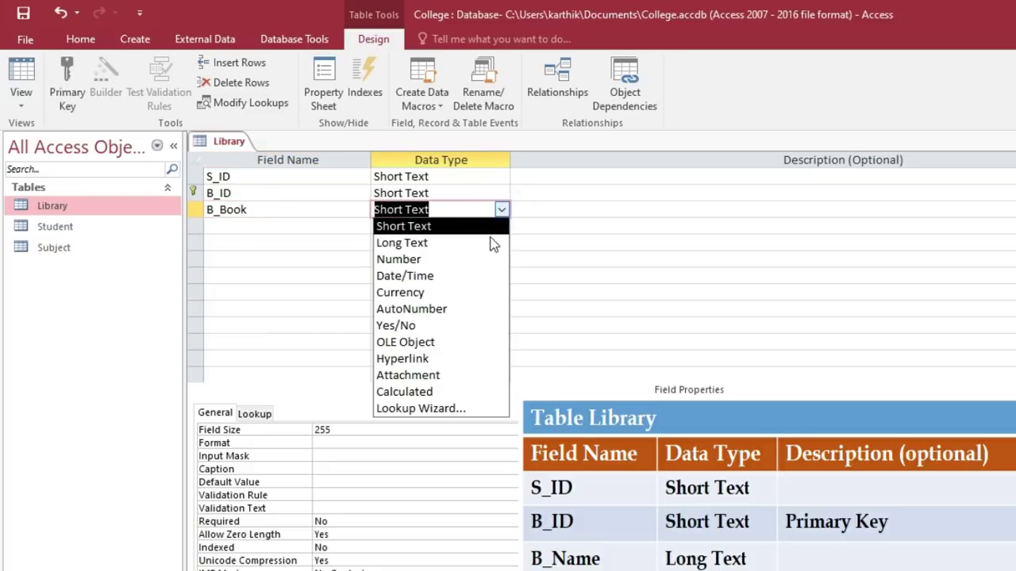
click(489, 242)
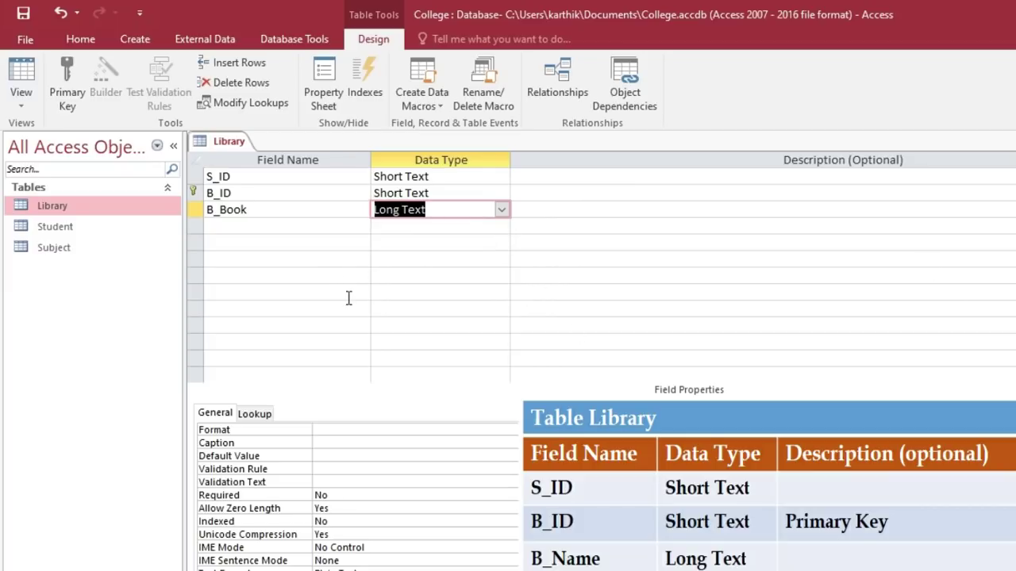
click(263, 178)
click(263, 193)
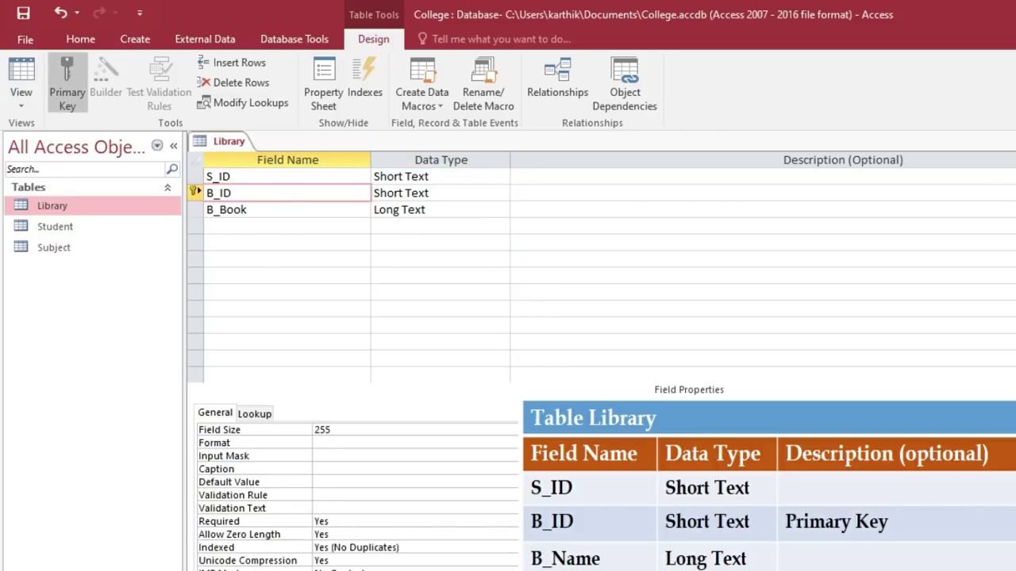
click(1006, 120)
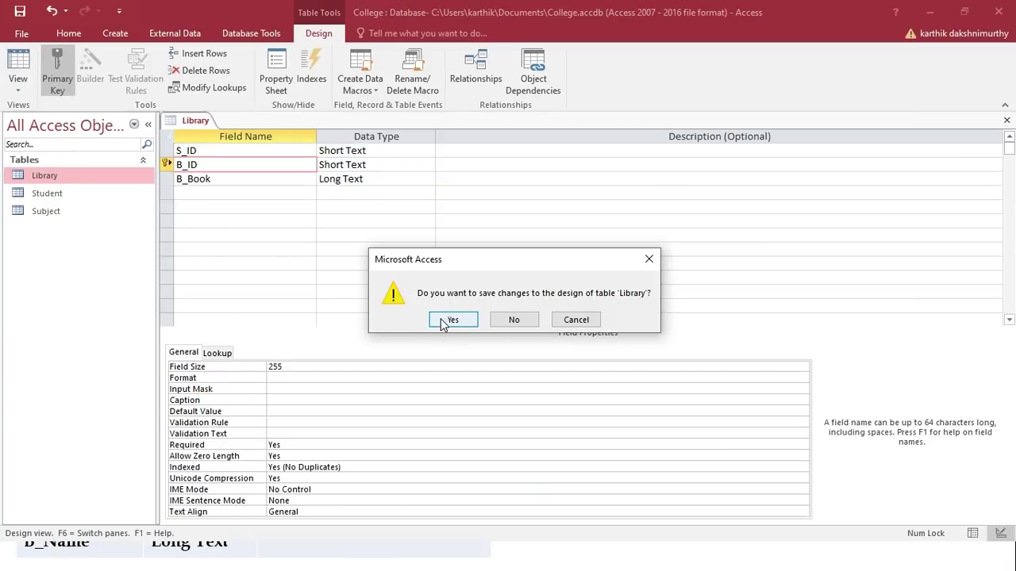
click(448, 320)
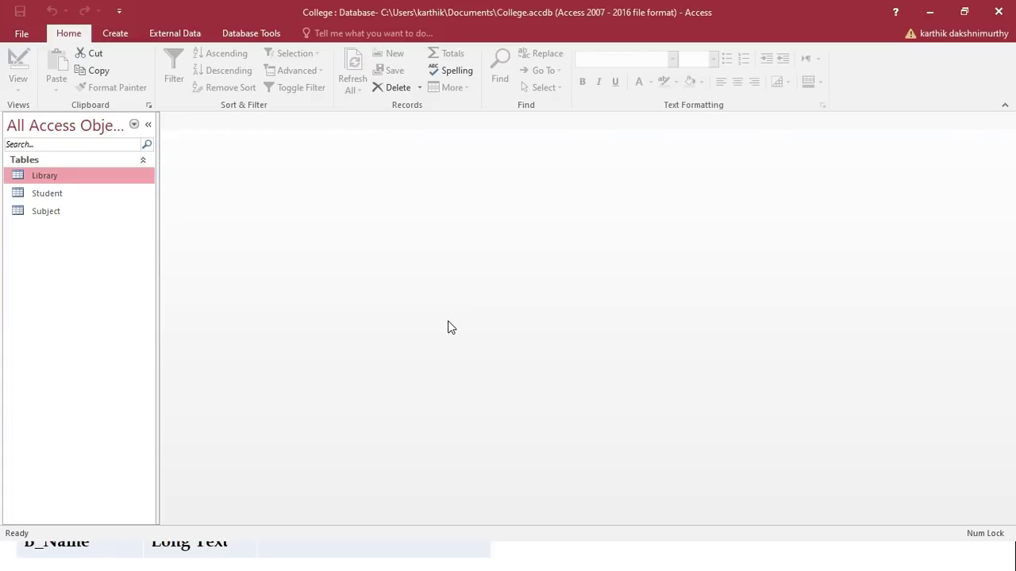
double_click(69, 176)
- Enter the first two Library records: S101/101 C++ and S102/102 Java
text(S)
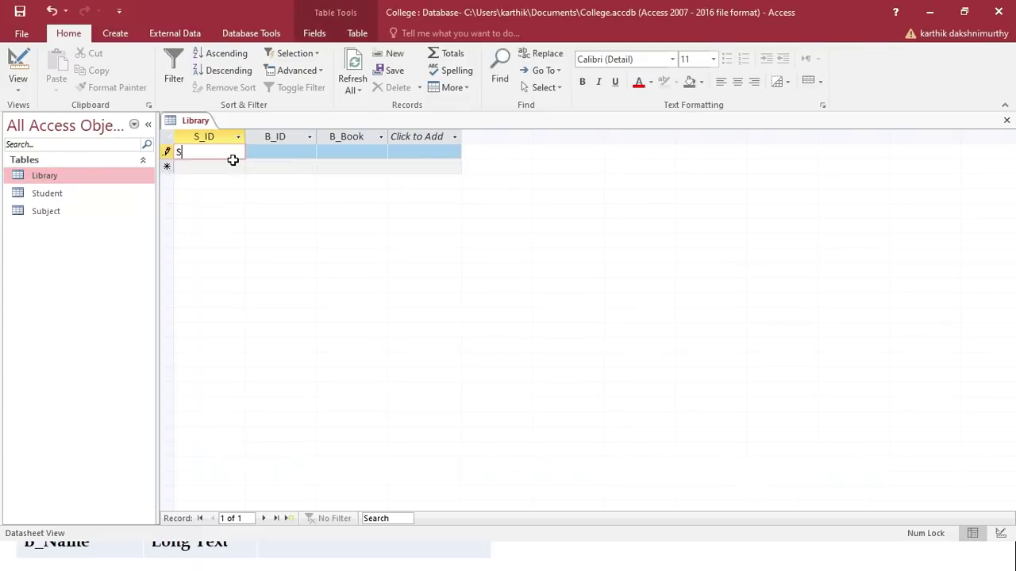
text(101)
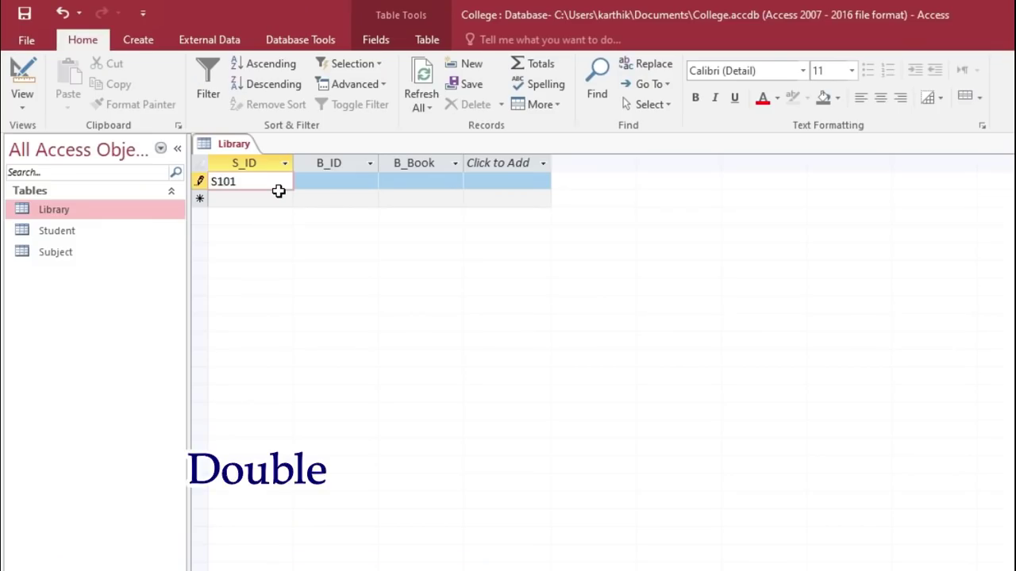
key(Tab)
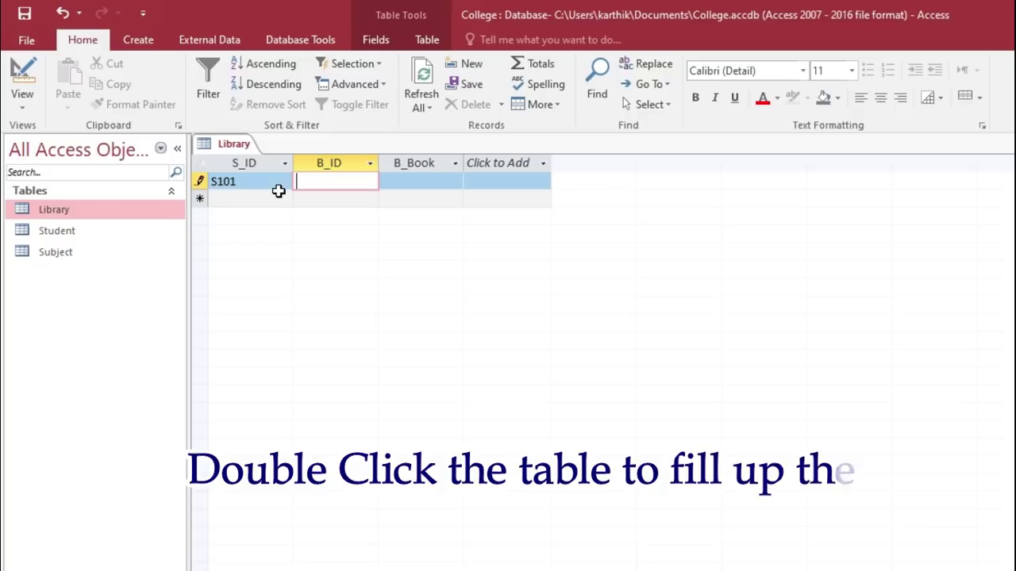
text(101)
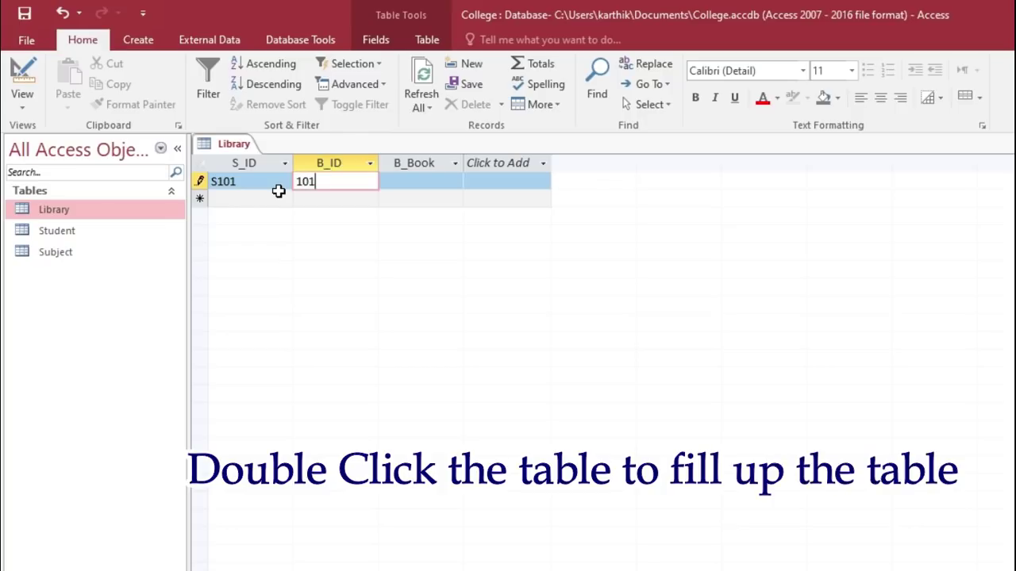
key(Tab)
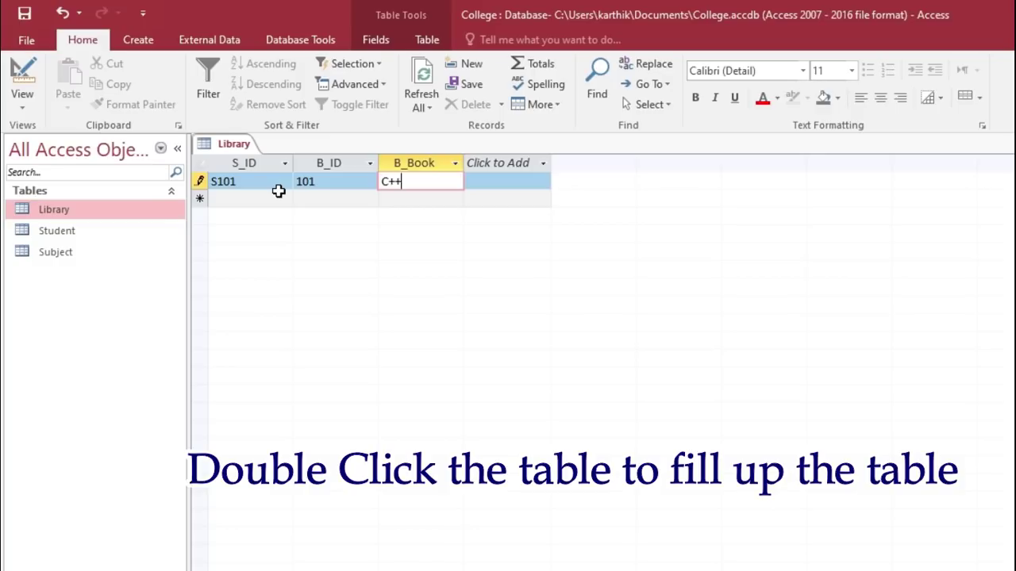
key(Tab)
text(S1)
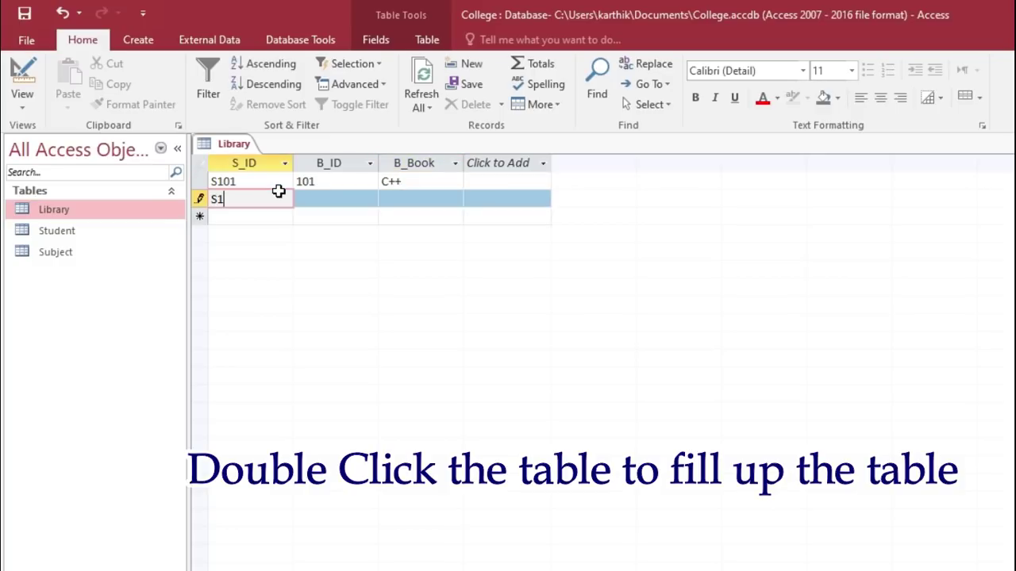
key(Tab)
text(10)
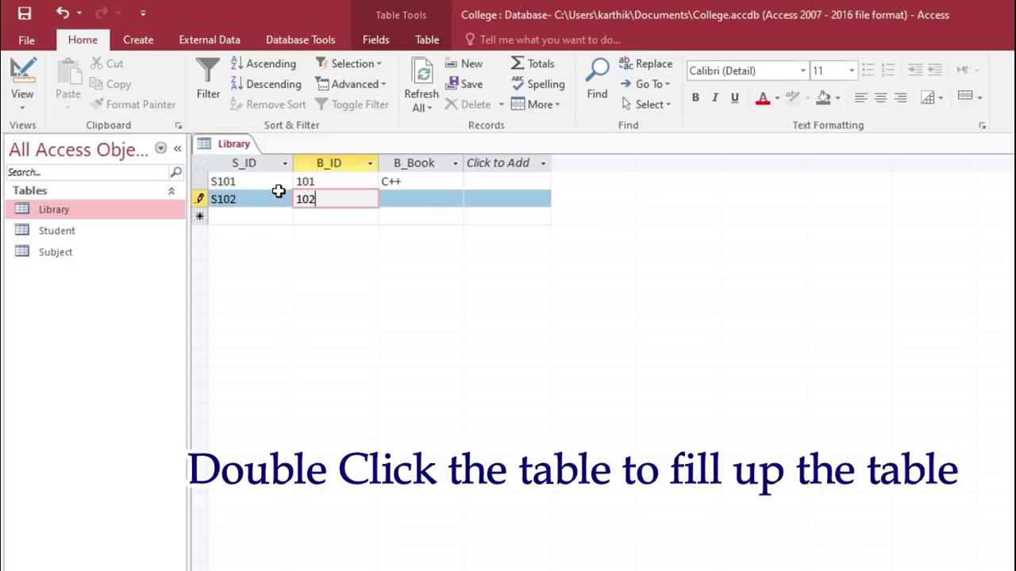
key(Tab)
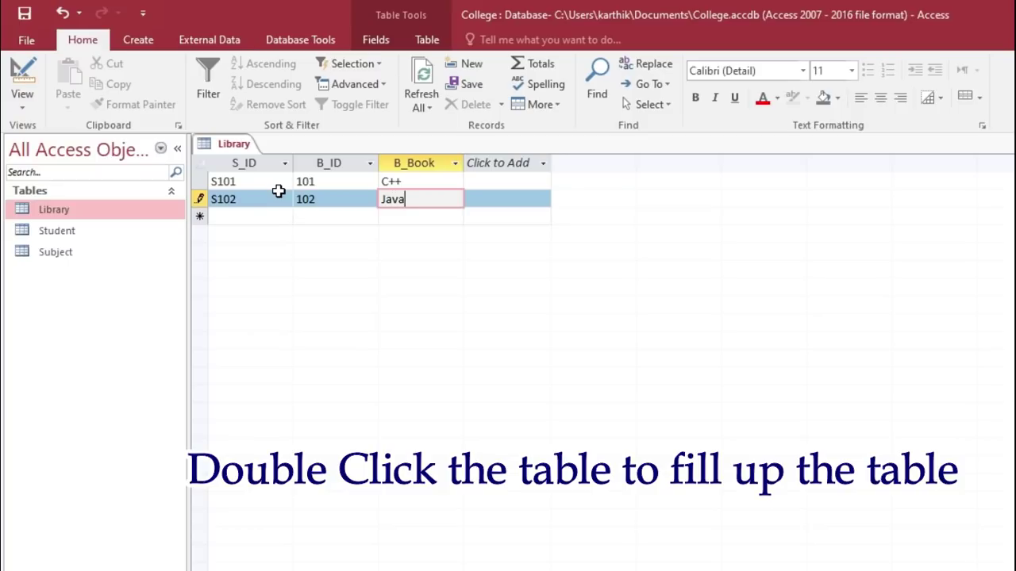
key(Tab)
- Add the records S101/103 English and S101/104 Math
text(S1)
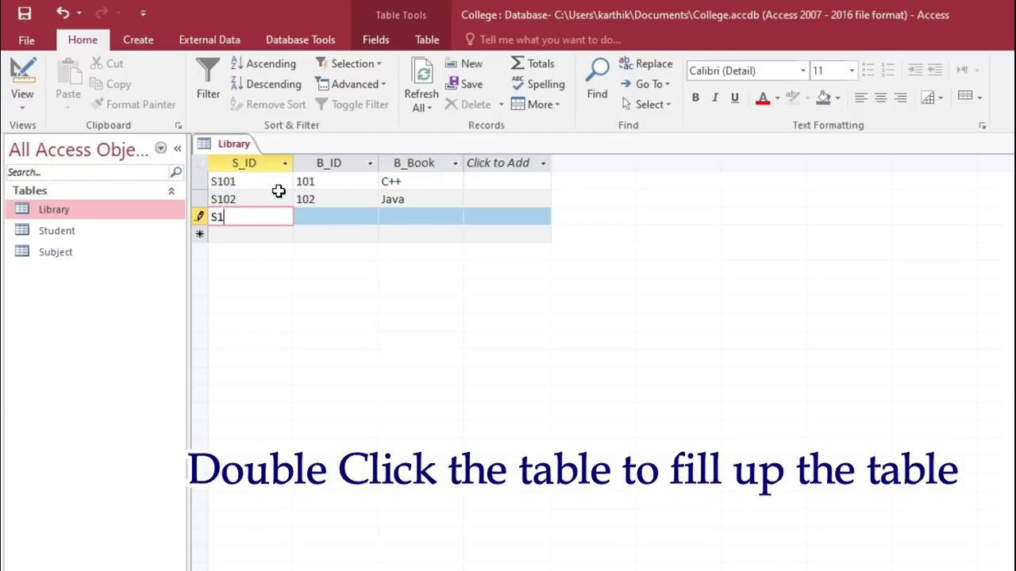
key(Tab)
text(103)
key(Tab)
text(English)
key(Tab)
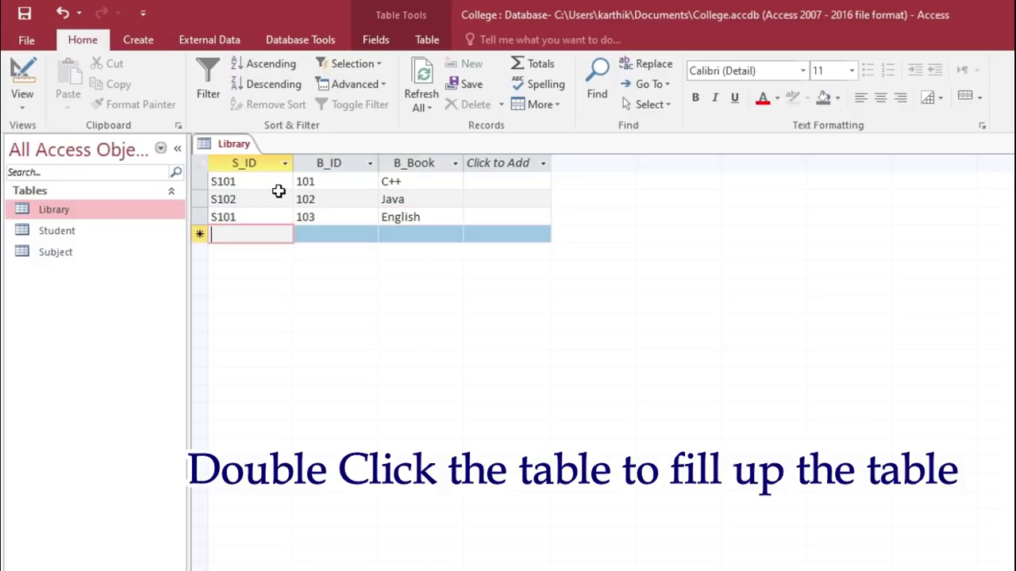
text(S10)
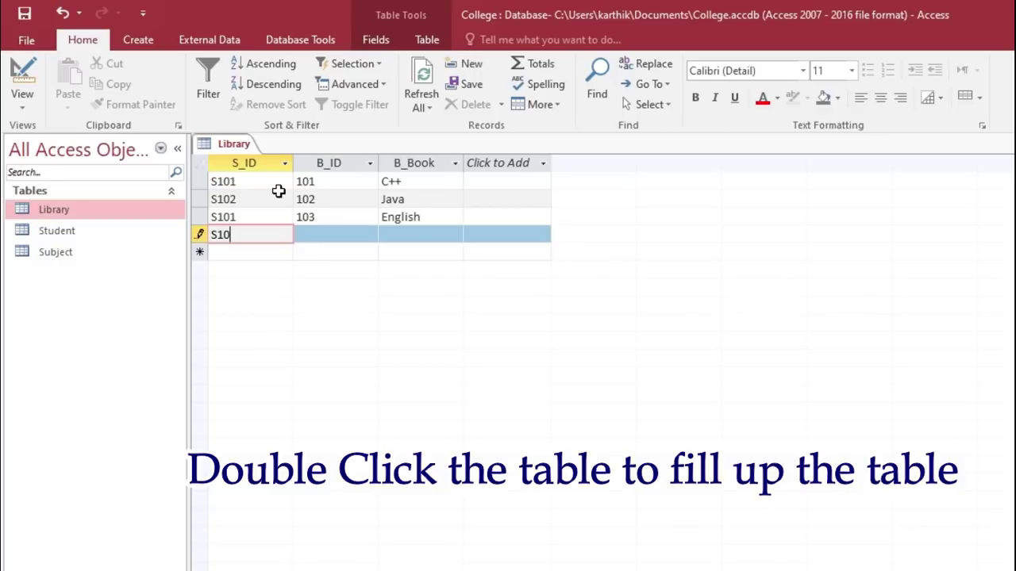
text(1)
key(Tab)
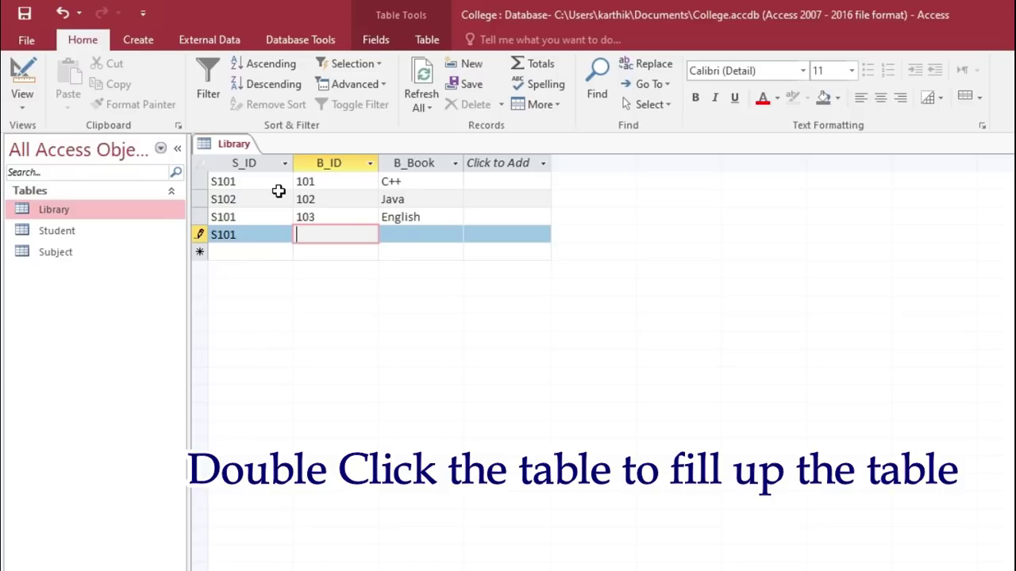
key(Tab)
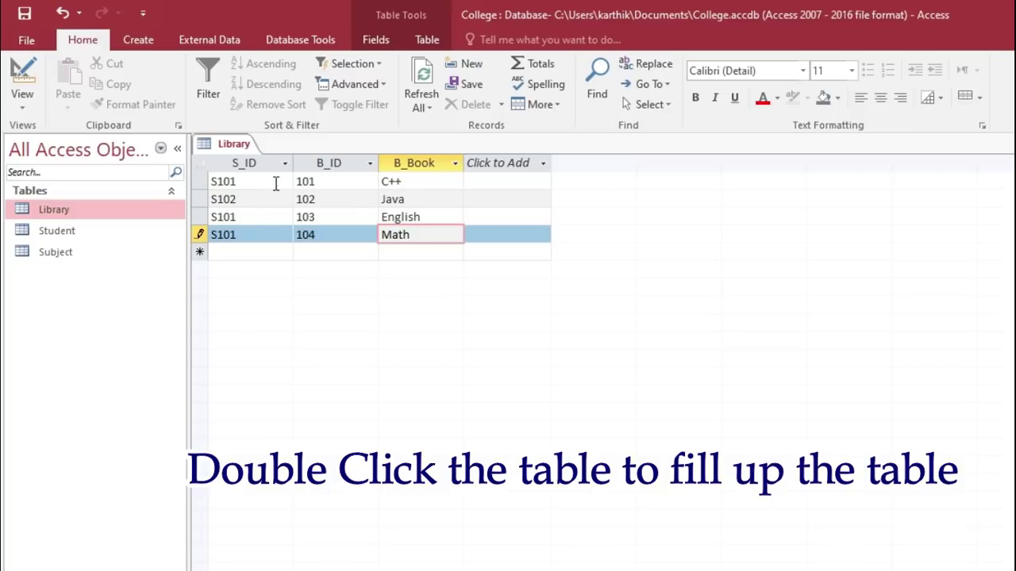
click(272, 181)
- Review the four entered book records, then close the Library table
click(272, 199)
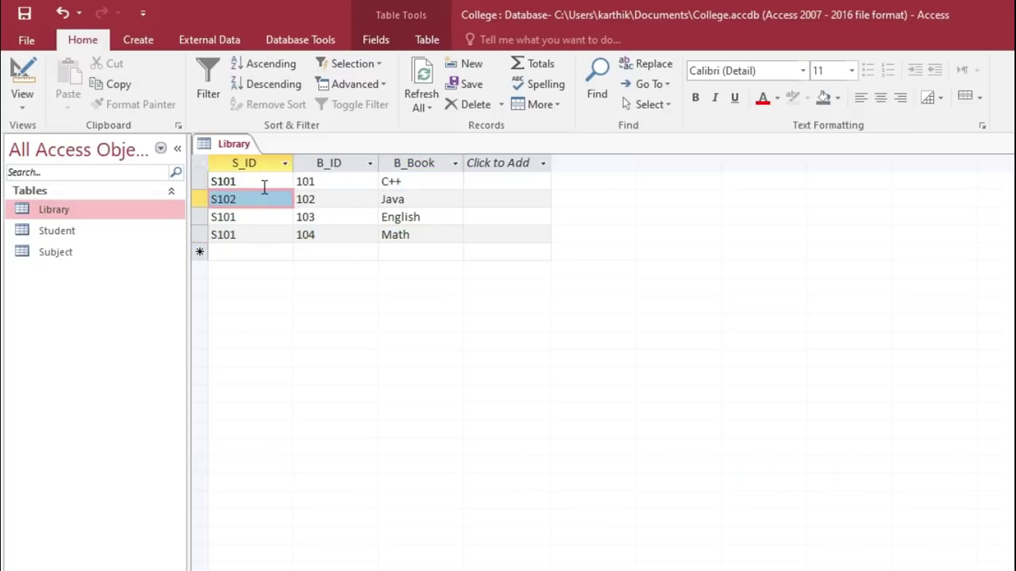
click(262, 187)
click(254, 218)
click(253, 235)
click(254, 217)
click(254, 232)
click(250, 217)
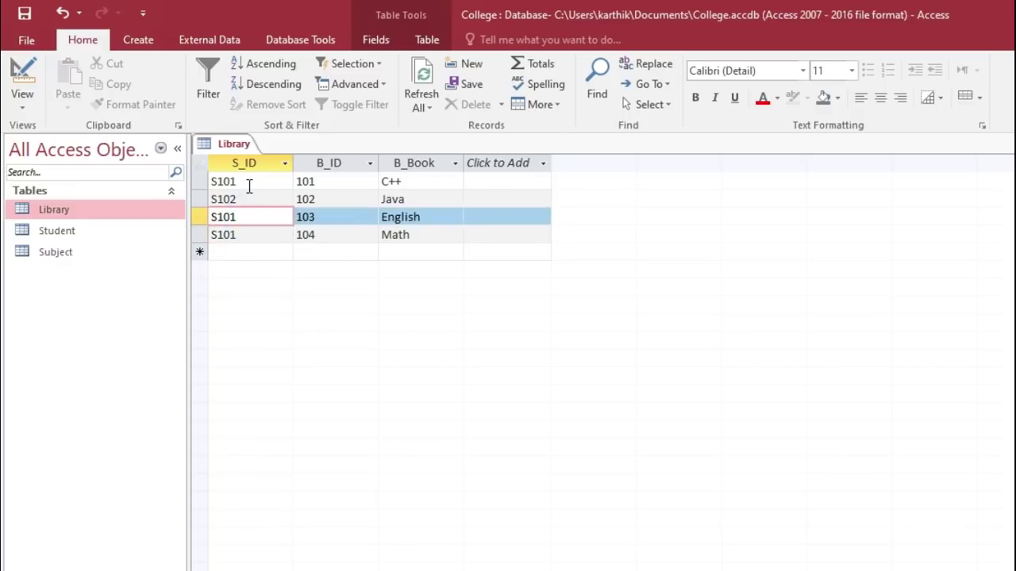
click(249, 182)
click(211, 181)
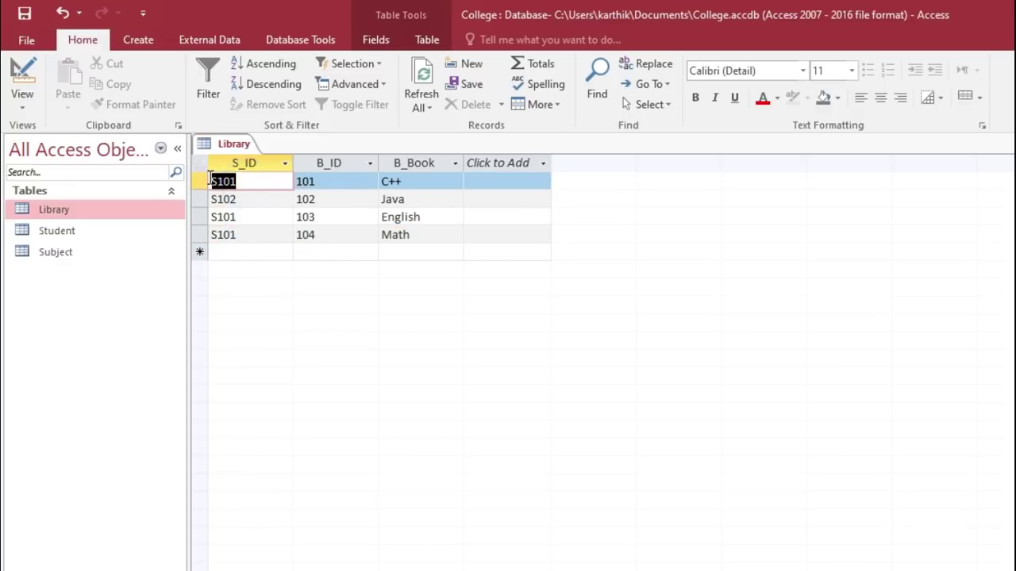
click(242, 206)
click(243, 217)
click(244, 234)
click(243, 218)
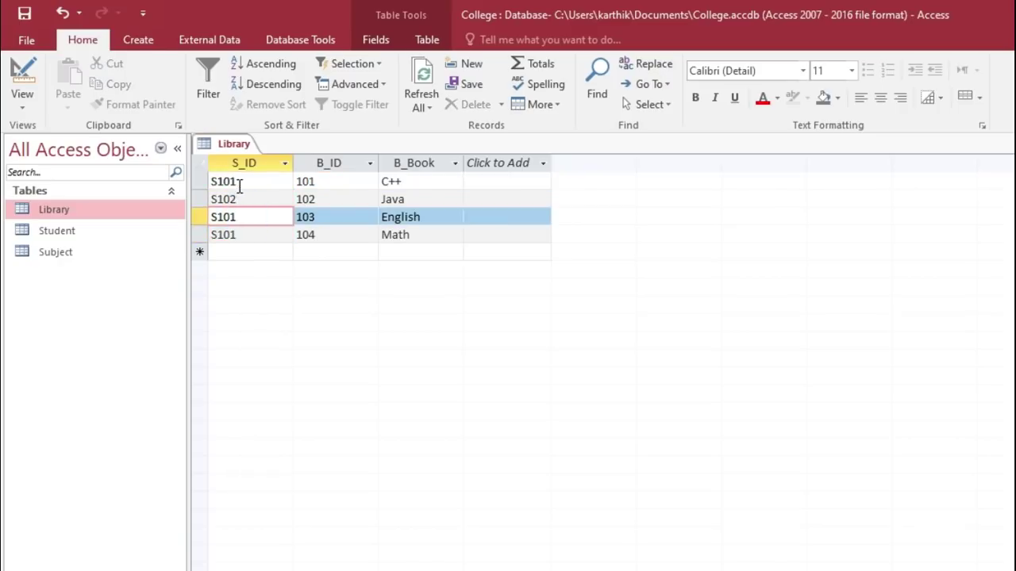
click(239, 186)
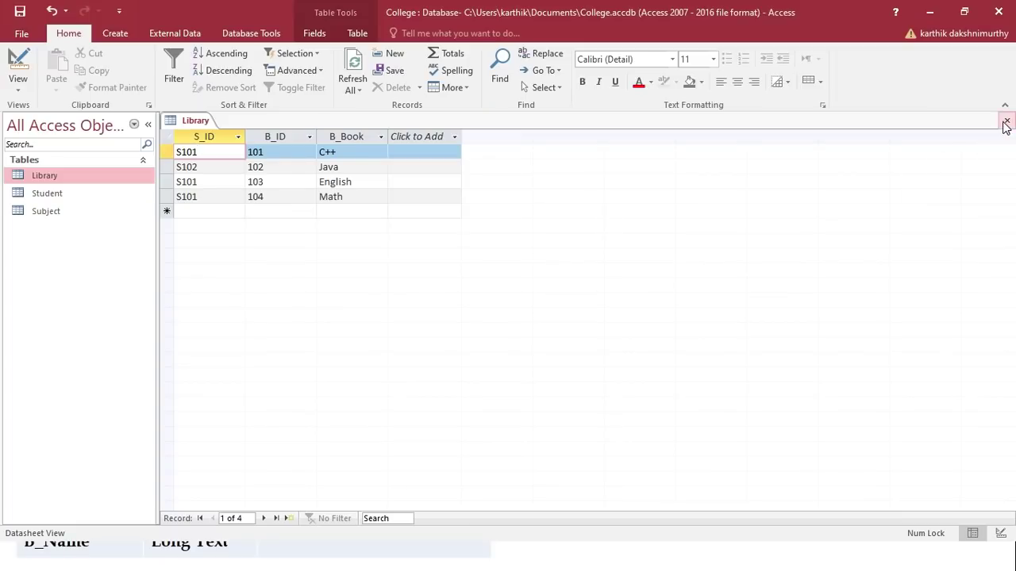
click(1004, 125)
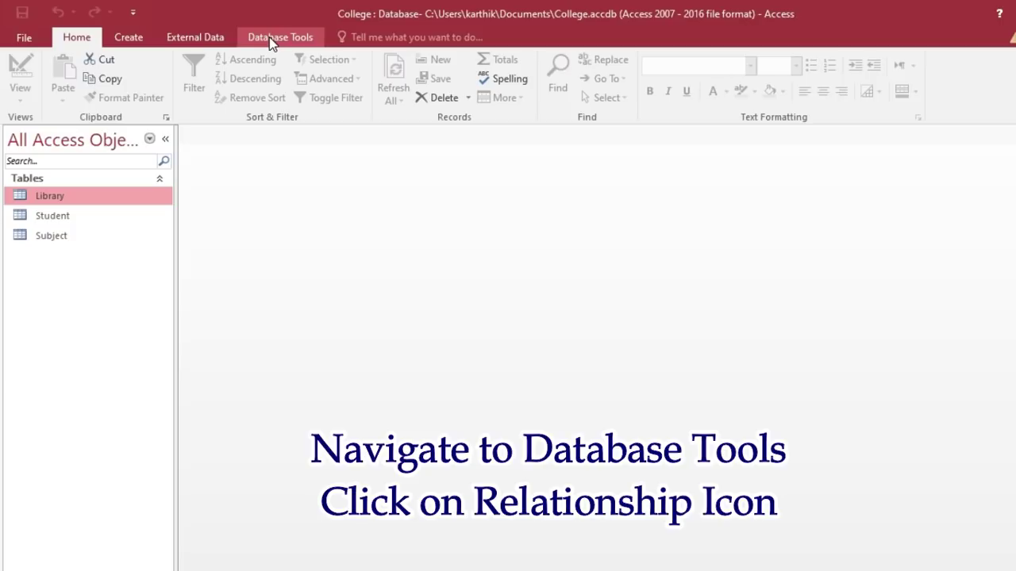
- Open Relationships from Database Tools and move the Show Table dialog aside
click(272, 39)
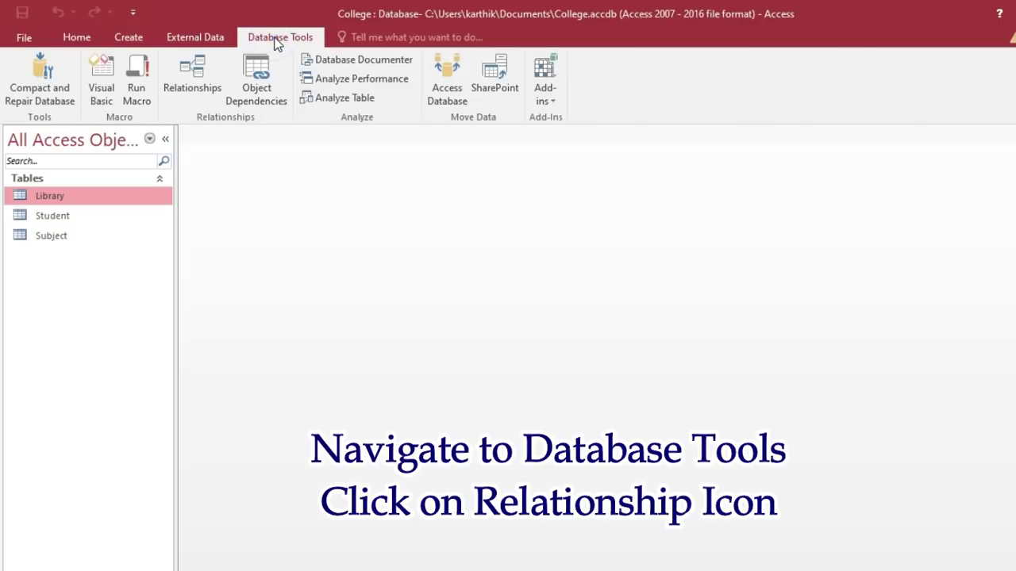
click(191, 77)
drag(477, 77, 422, 99)
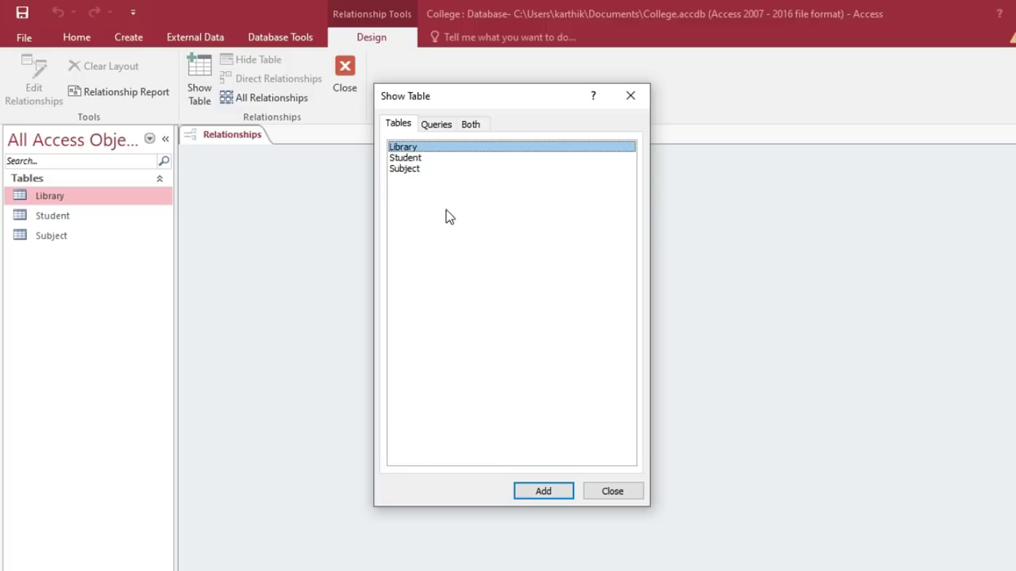
- Add the Library, Student and Subject tables to the layout and close Show Table
drag(413, 168, 405, 152)
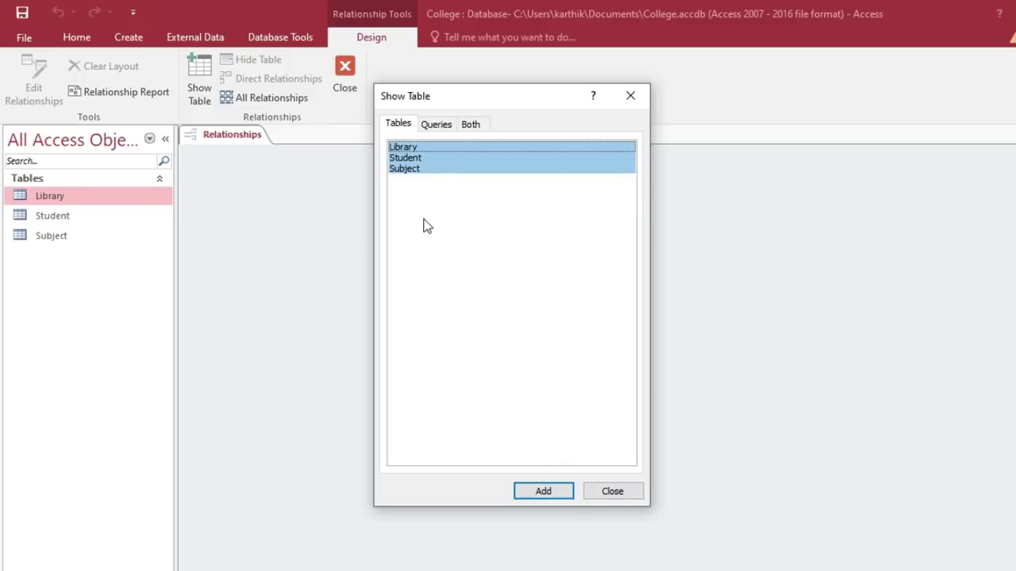
click(543, 492)
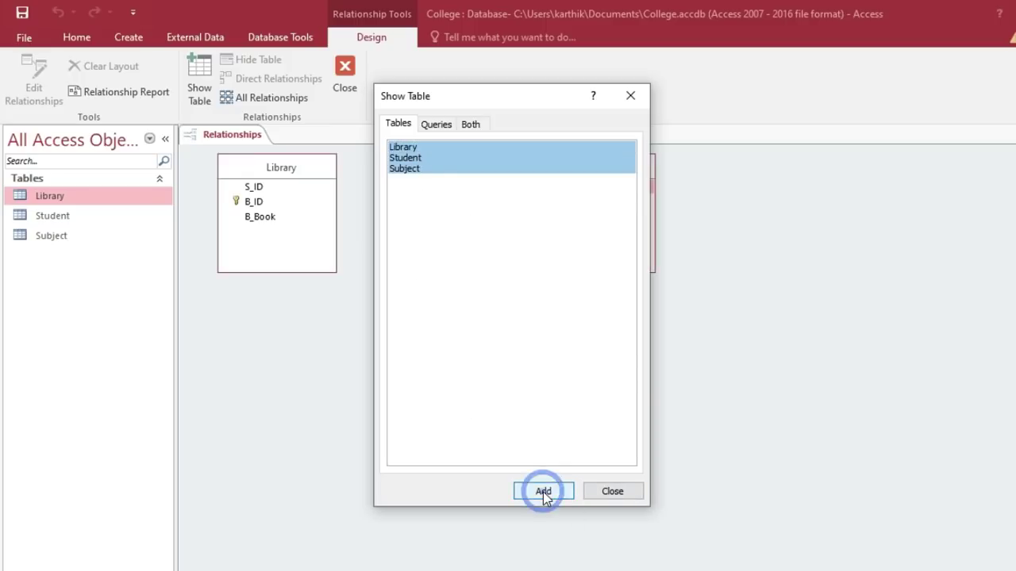
click(614, 492)
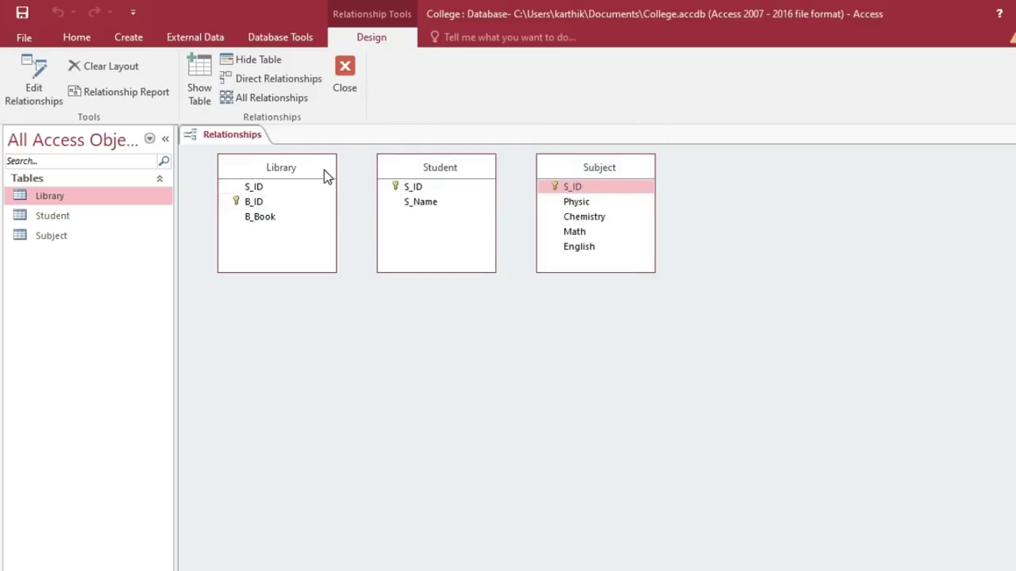
- Arrange the table boxes, with Student at left and Library below Subject
drag(322, 172, 451, 411)
drag(446, 173, 322, 254)
drag(576, 163, 494, 162)
click(422, 406)
drag(422, 406, 522, 390)
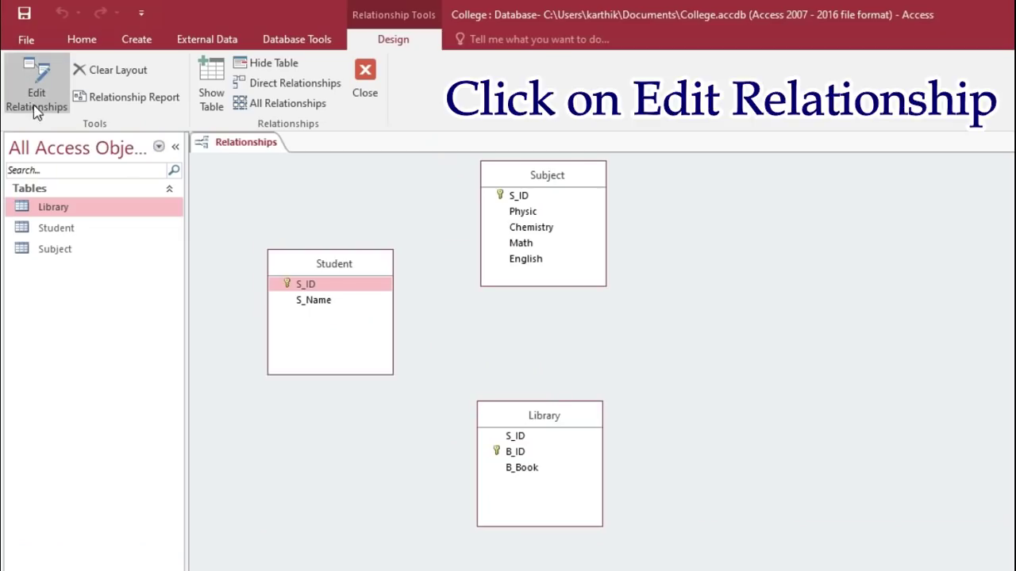
- Start a new relationship between Student and Subject in Edit Relationships
click(31, 89)
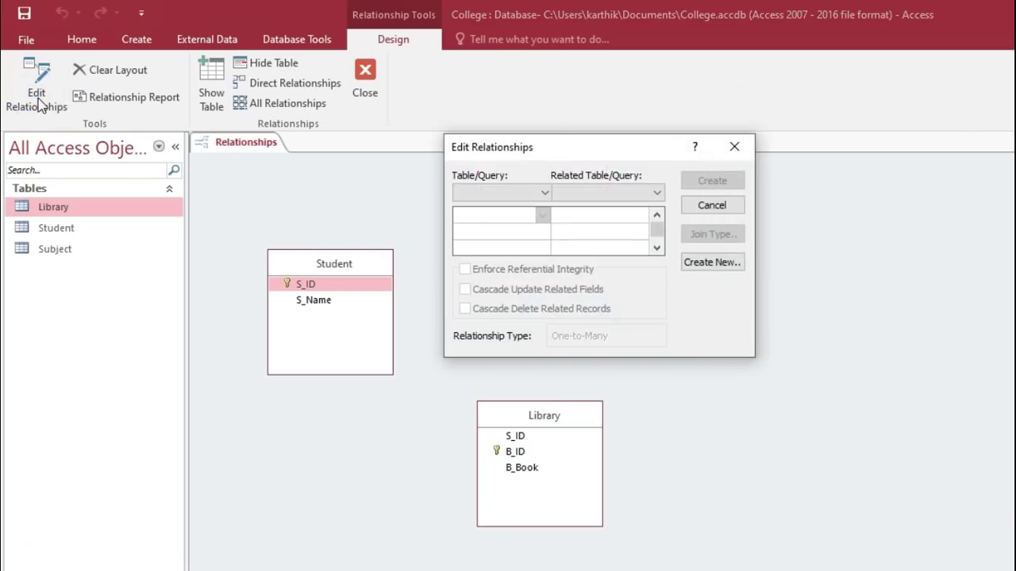
drag(500, 153, 492, 220)
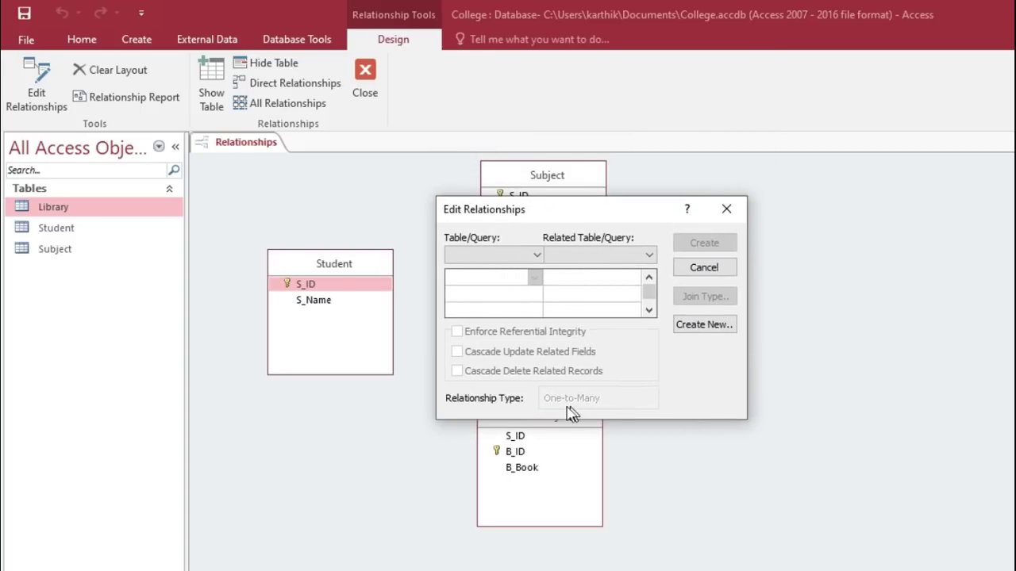
click(702, 326)
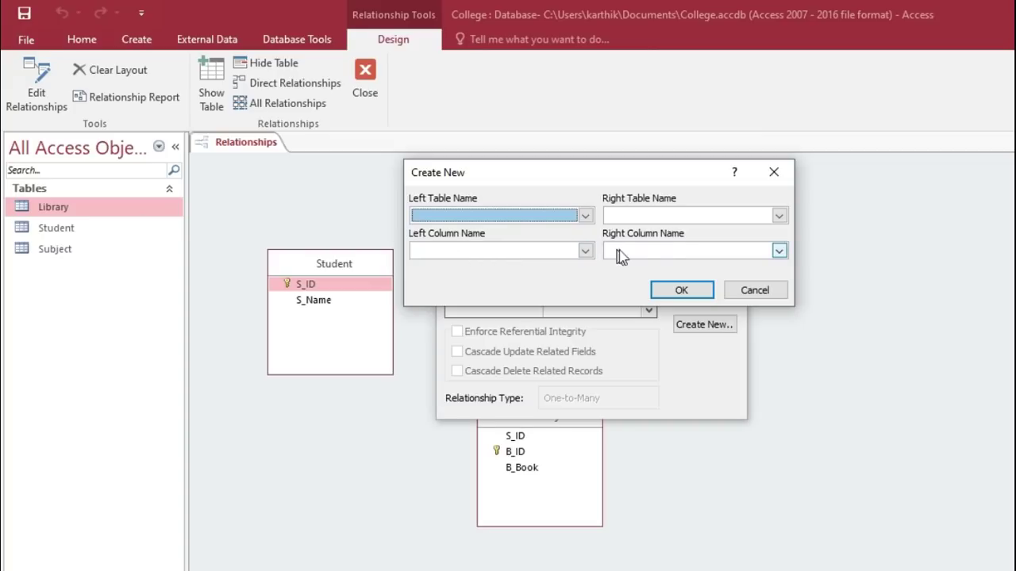
click(585, 216)
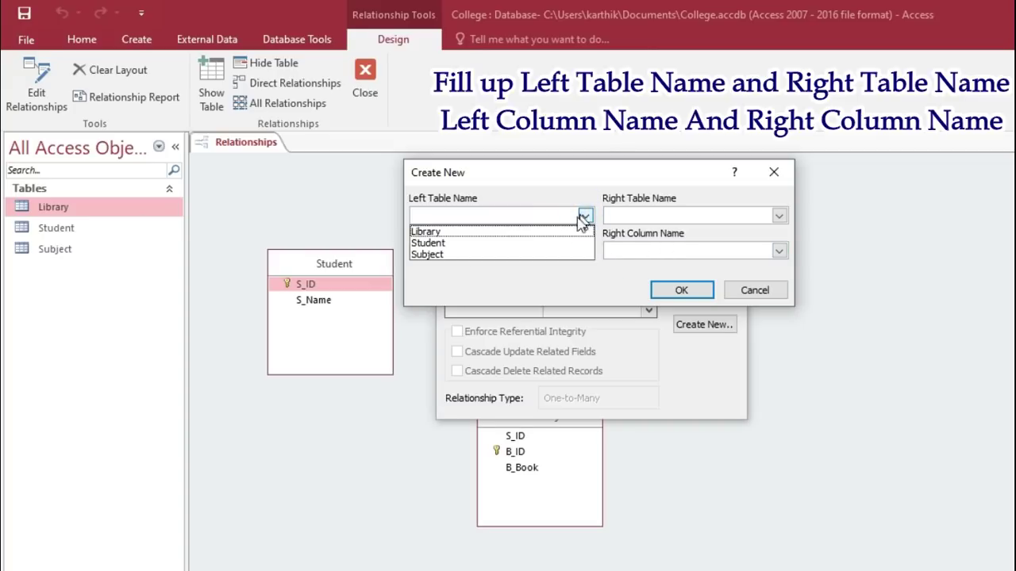
click(515, 244)
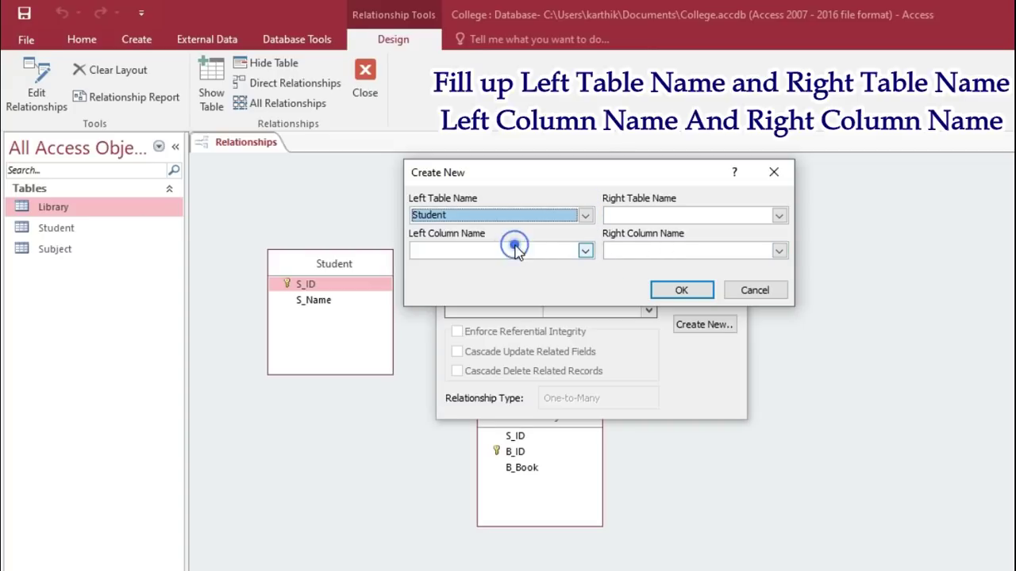
click(779, 215)
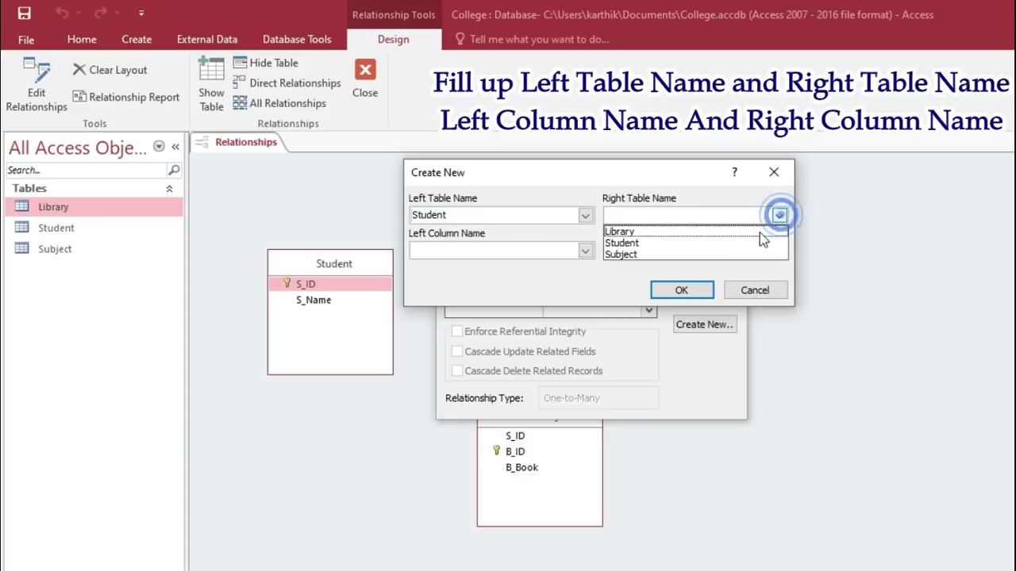
click(722, 254)
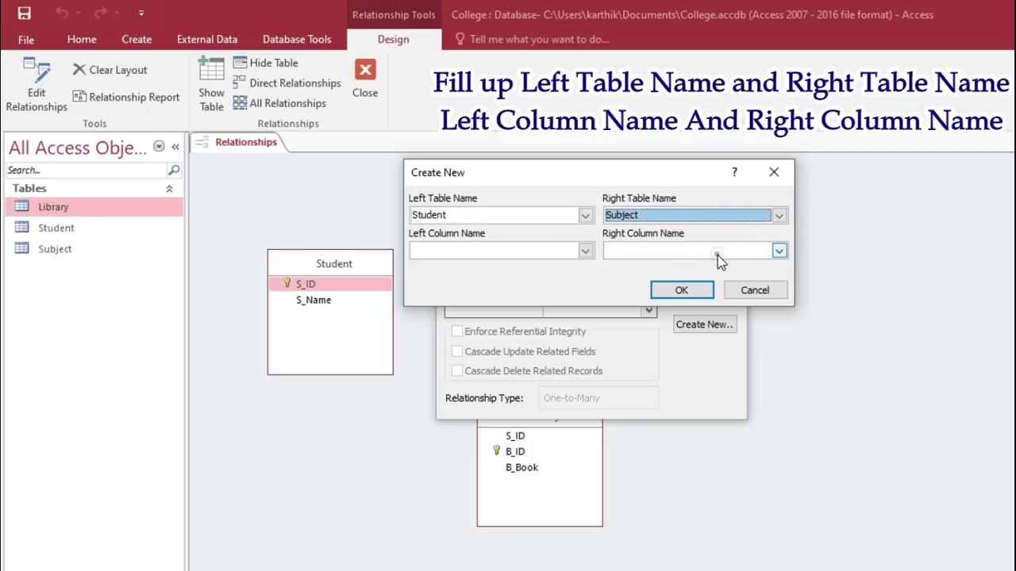
- Join Student.S_ID to Subject.S_ID, enforce referential integrity, and create the relationship
click(585, 251)
click(548, 267)
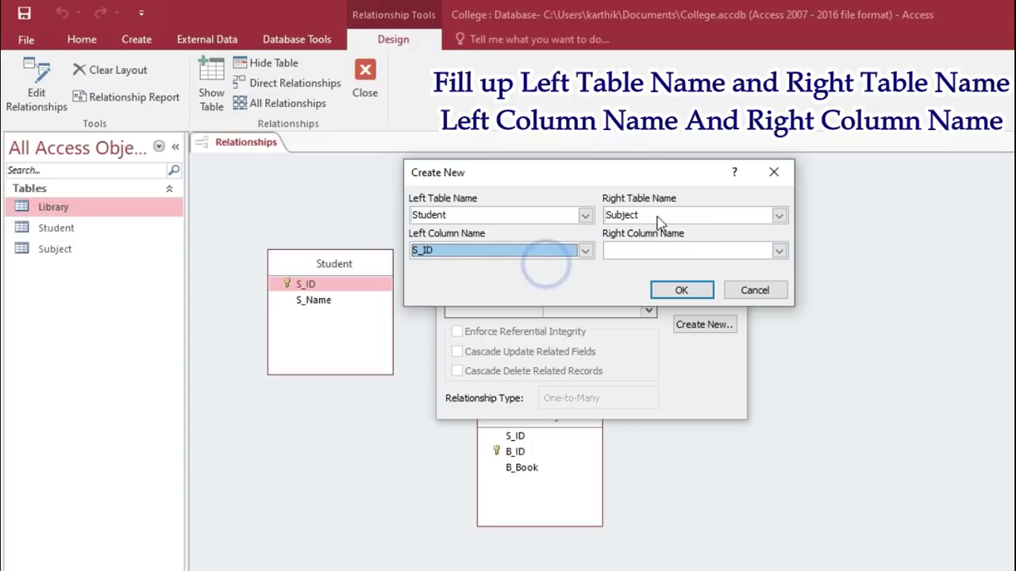
click(746, 251)
click(740, 265)
click(681, 290)
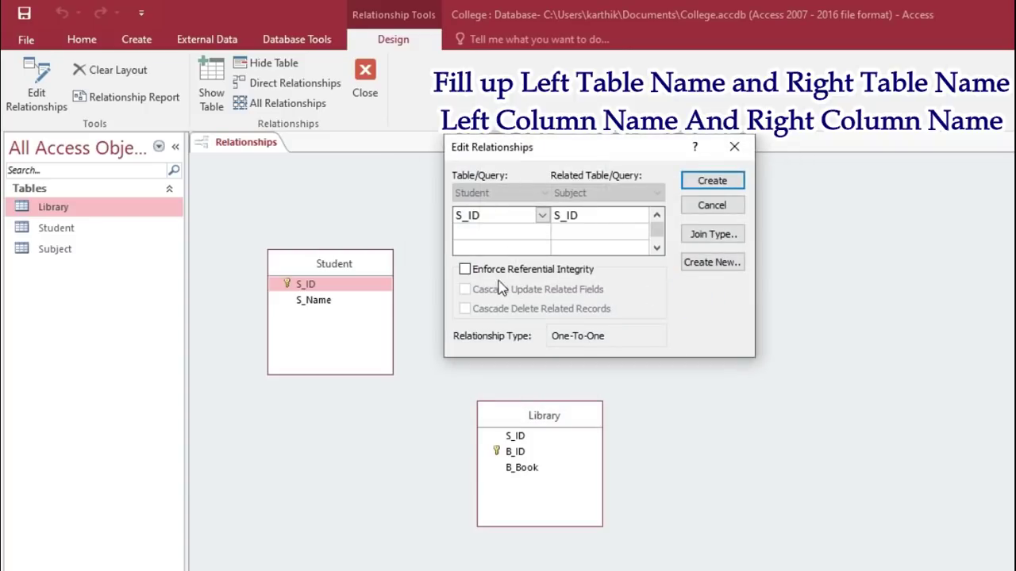
click(465, 270)
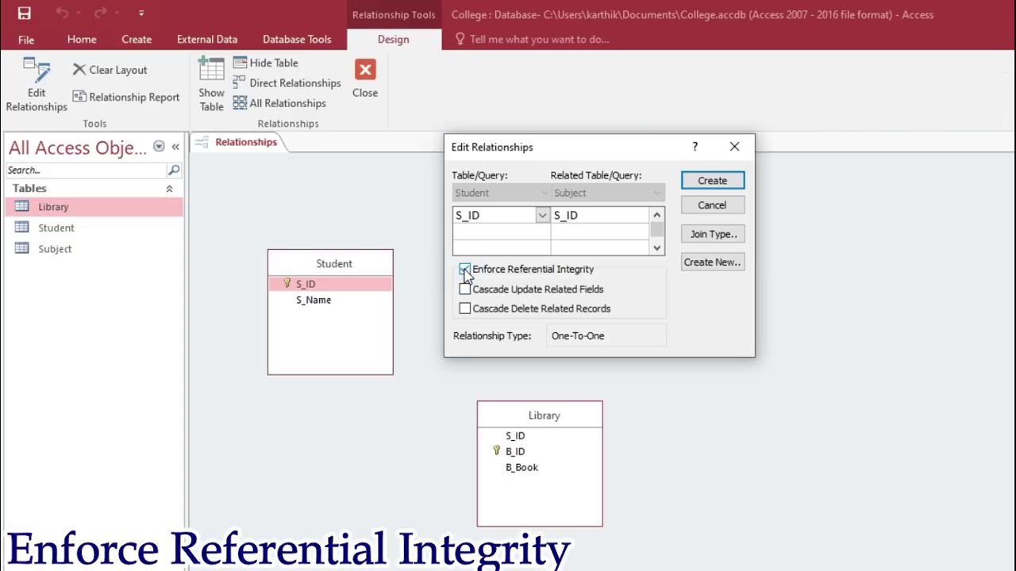
click(711, 183)
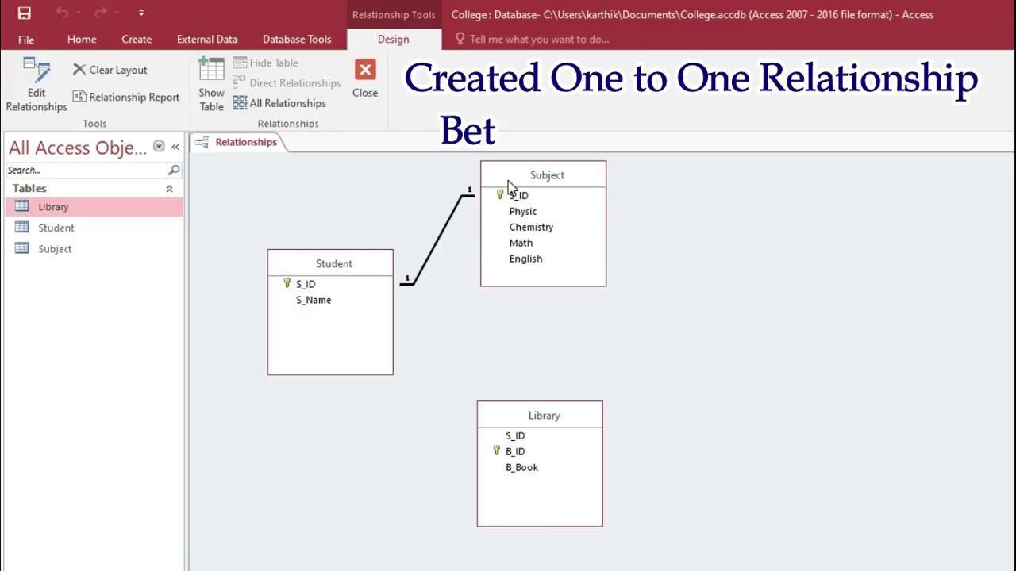
- Start a new relationship with Student as the left table and Library as the right
click(519, 201)
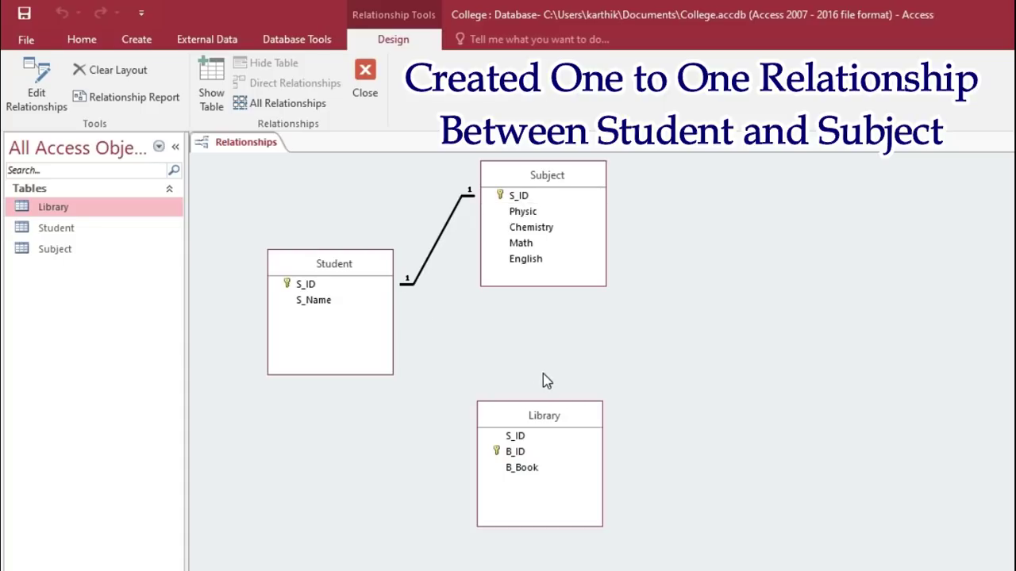
click(36, 91)
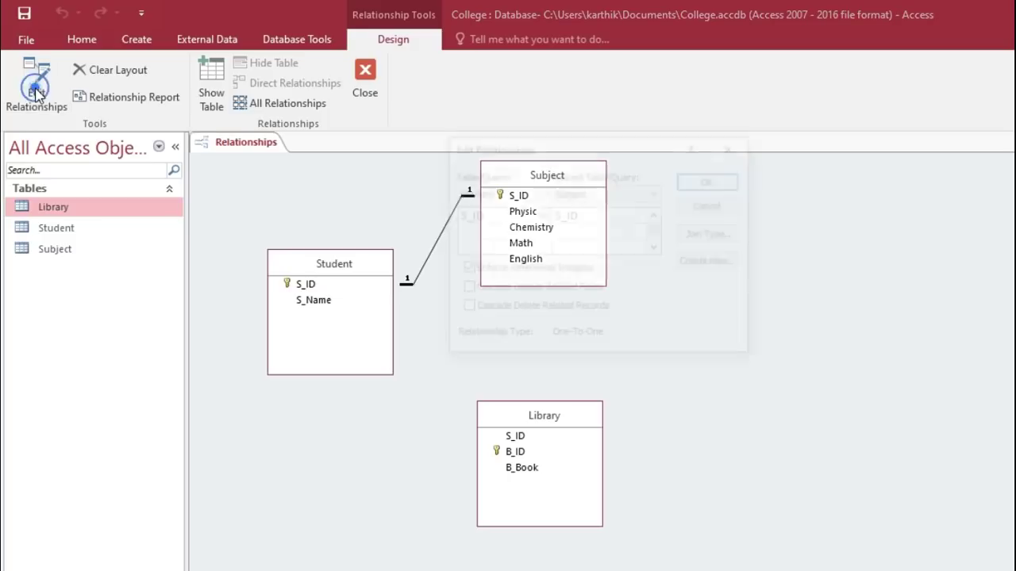
click(710, 262)
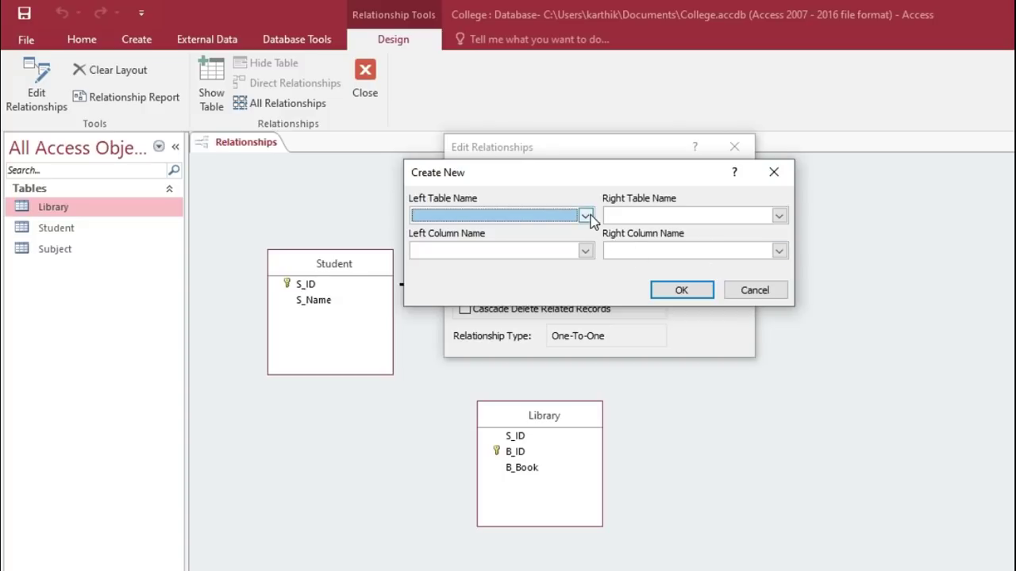
click(585, 216)
click(543, 241)
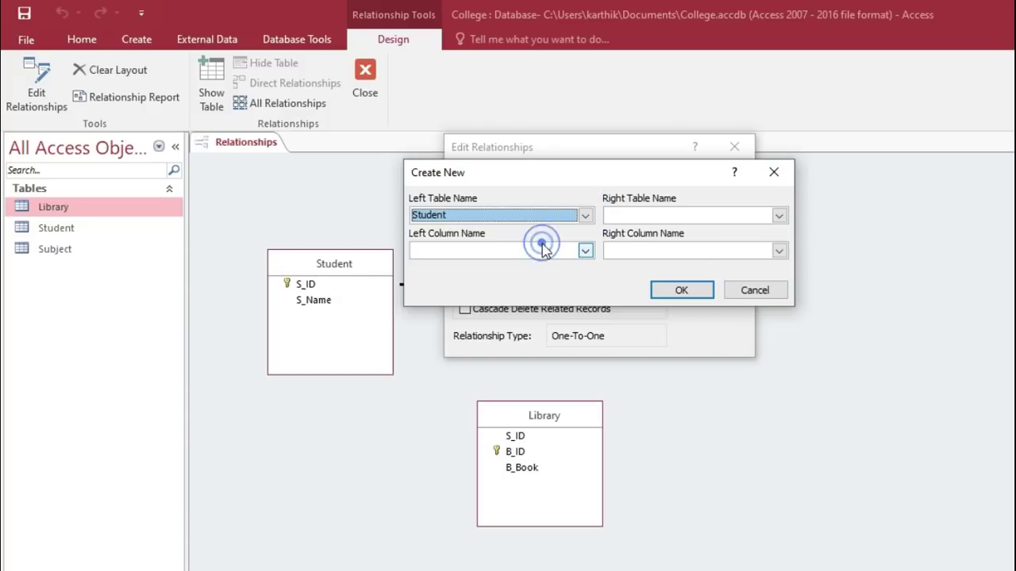
click(778, 215)
click(730, 234)
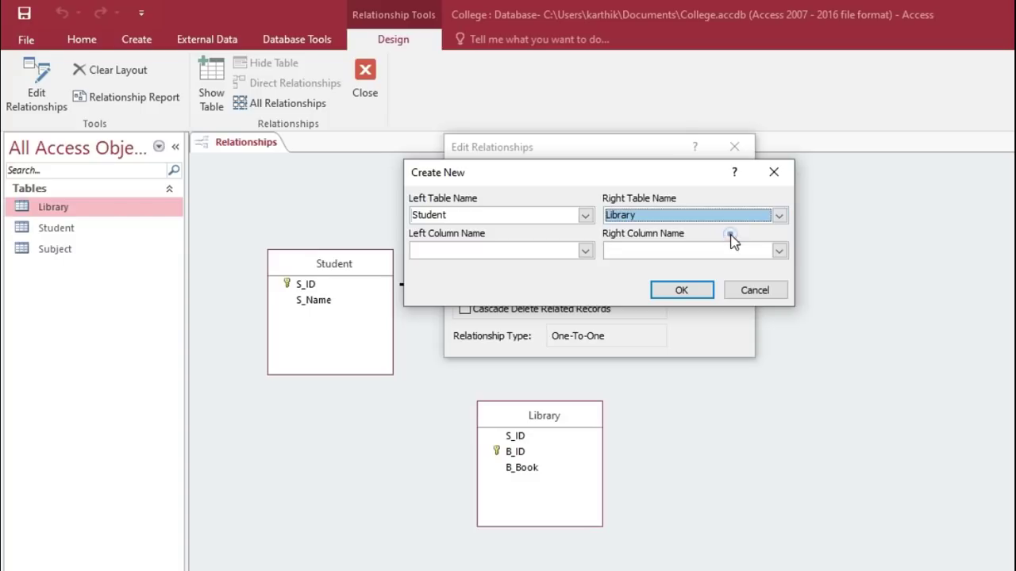
- Join Student.S_ID to Library.S_ID one-to-many with referential integrity enforced, and create it
click(585, 251)
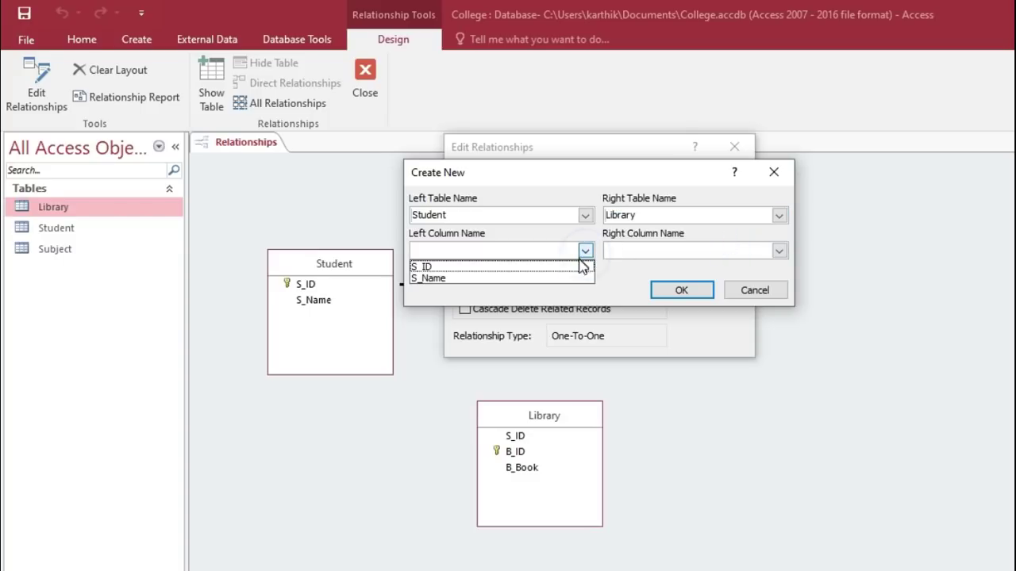
click(580, 267)
click(779, 251)
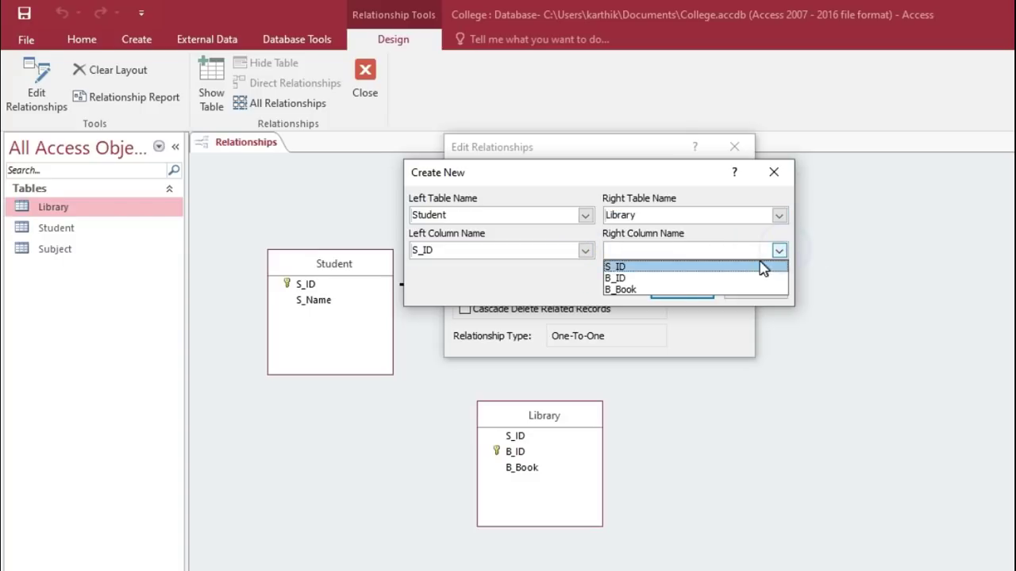
click(760, 267)
click(700, 290)
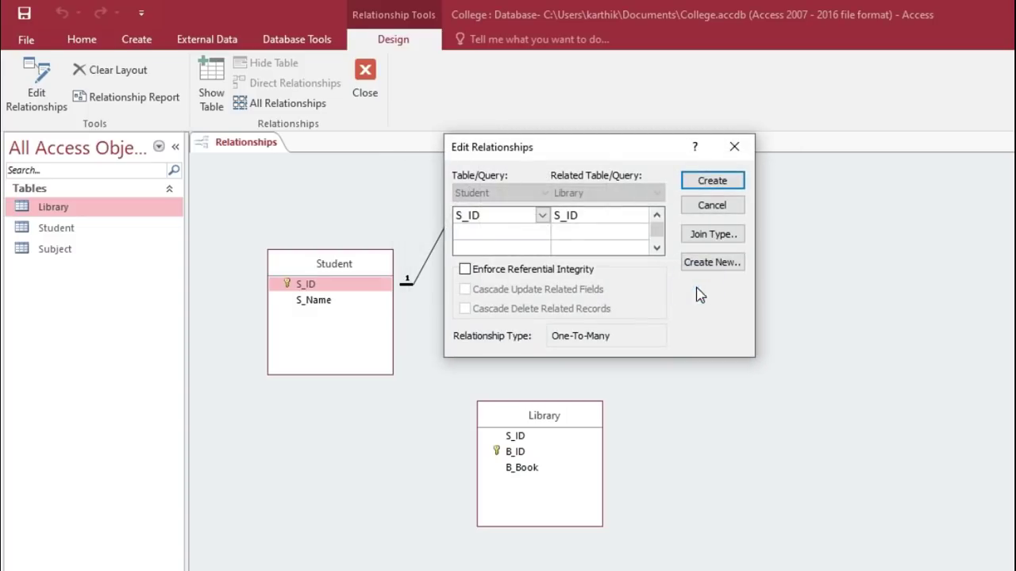
click(466, 270)
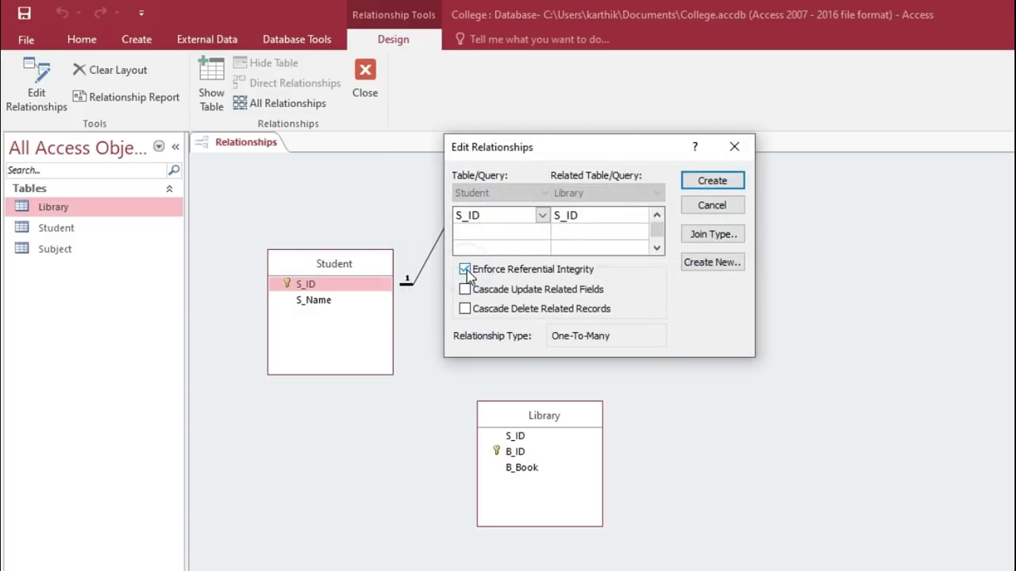
click(711, 183)
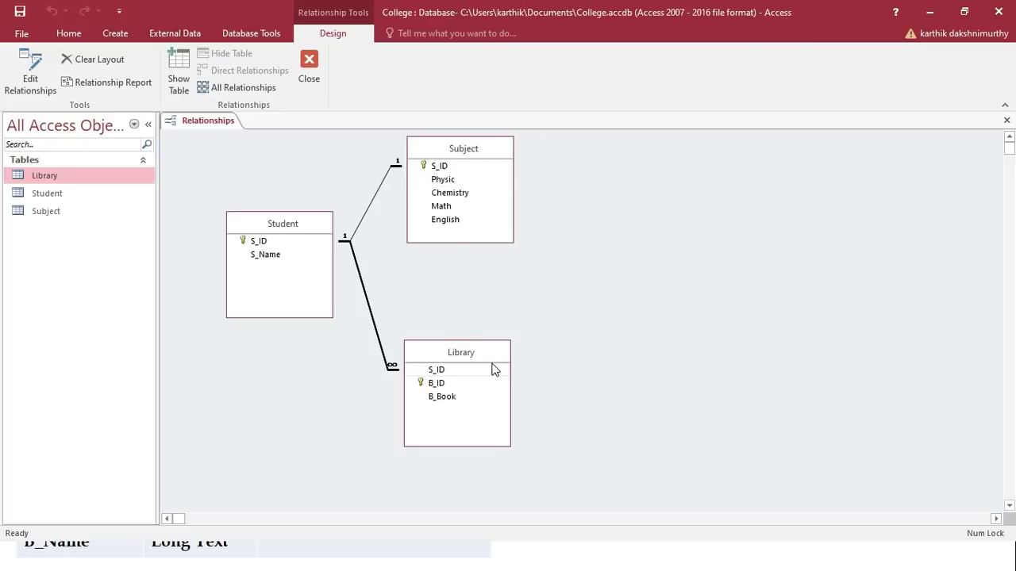
- Start a new relationship with Subject as the left table and Library as the right
click(44, 86)
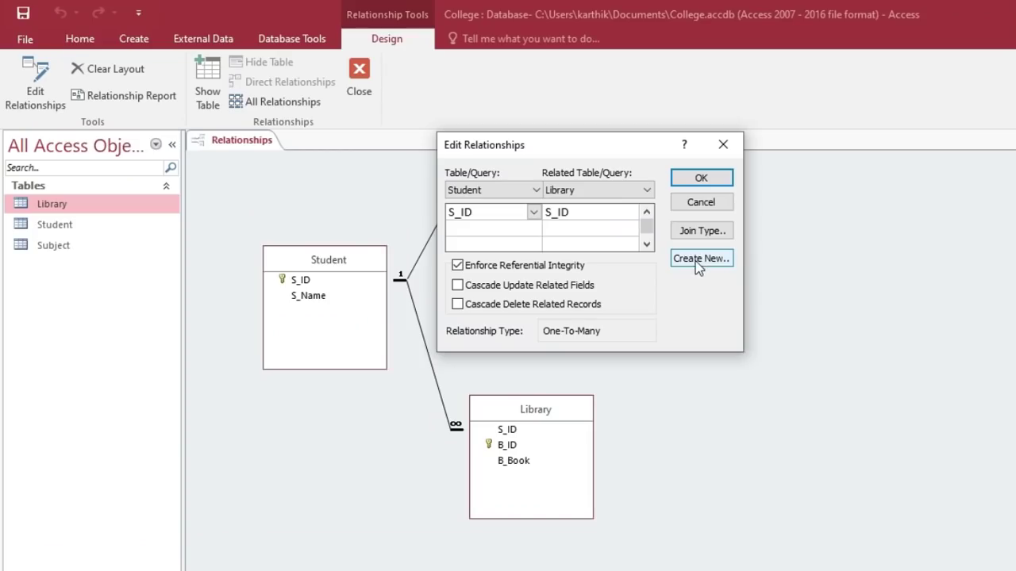
click(602, 226)
click(697, 260)
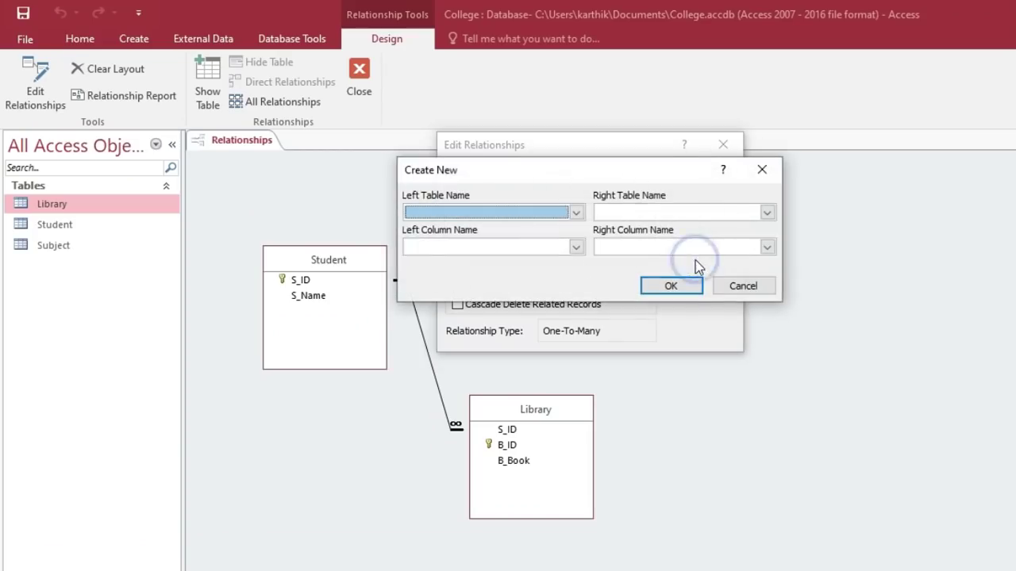
click(577, 212)
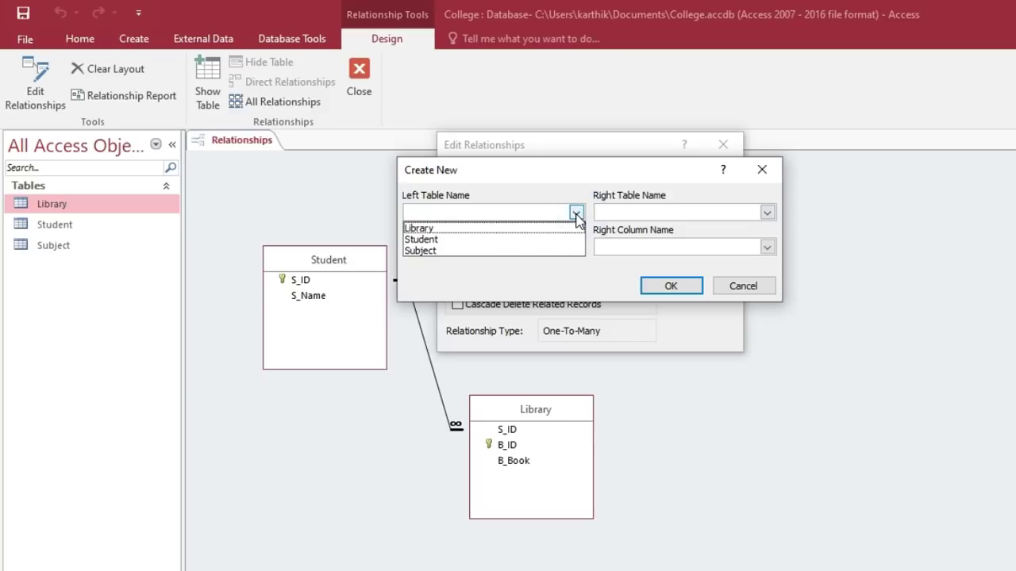
click(524, 250)
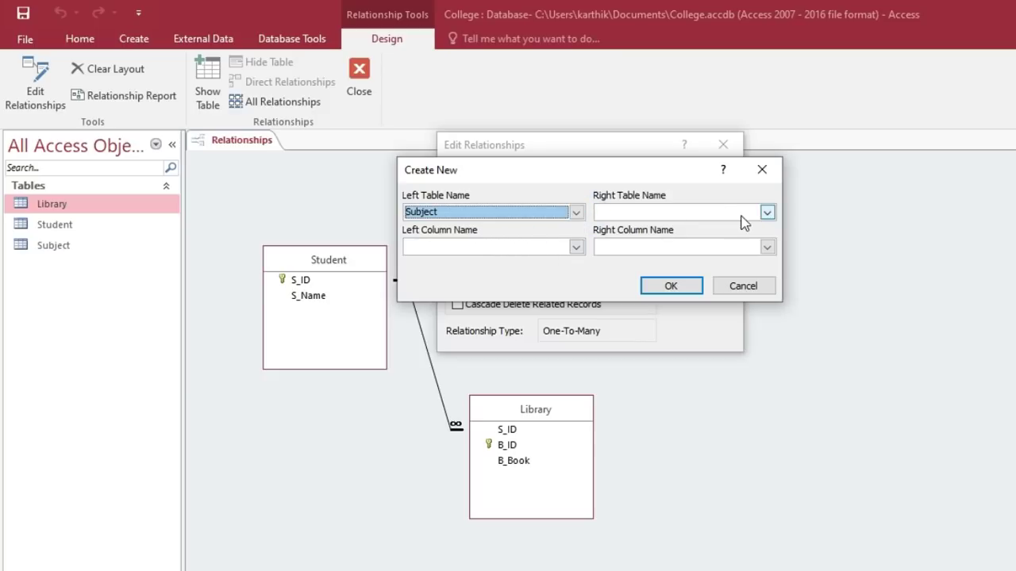
click(767, 212)
click(735, 227)
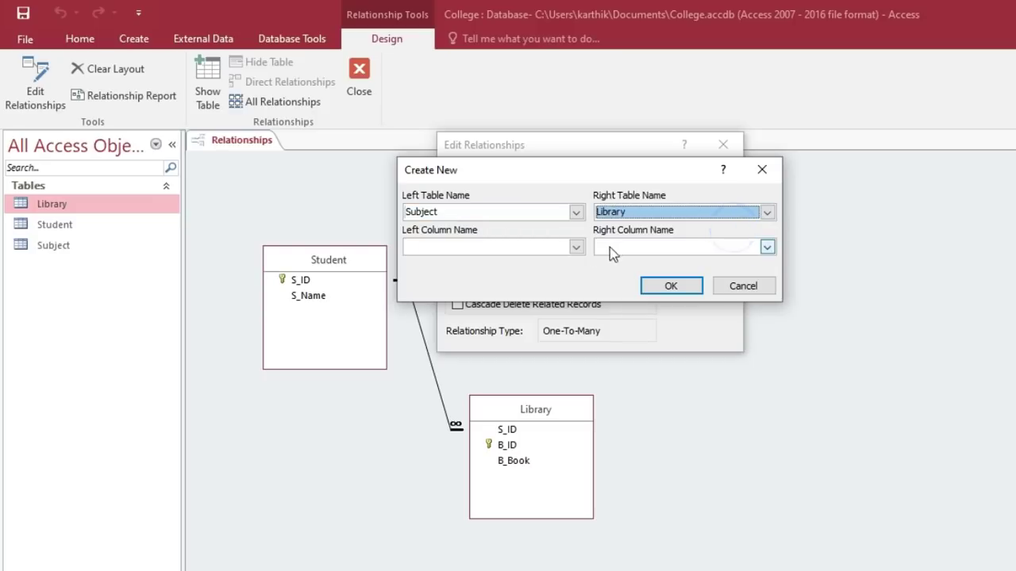
- Join Subject.S_ID to Library.S_ID one-to-many with referential integrity enforced, and create it
click(576, 247)
click(544, 260)
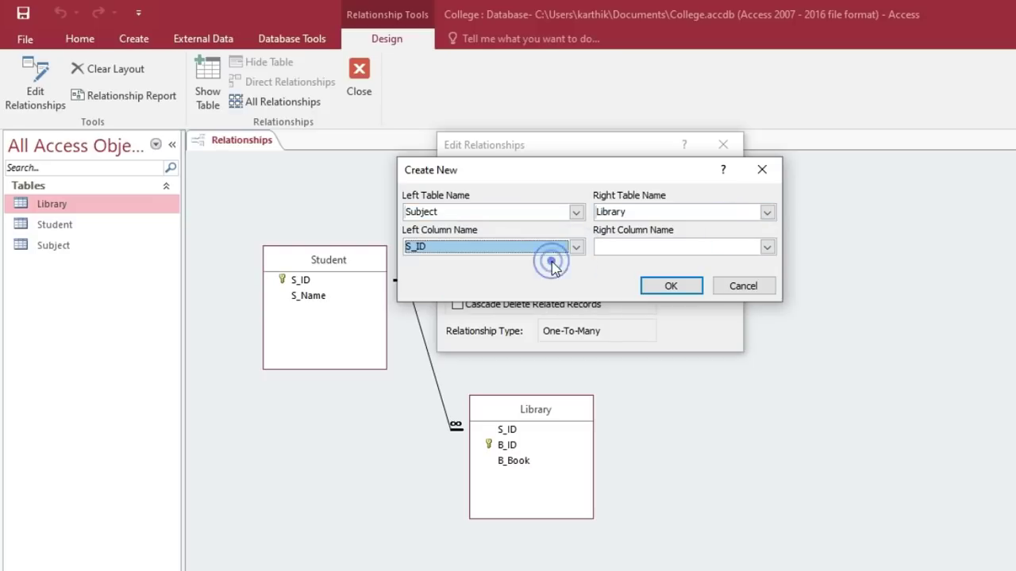
click(766, 246)
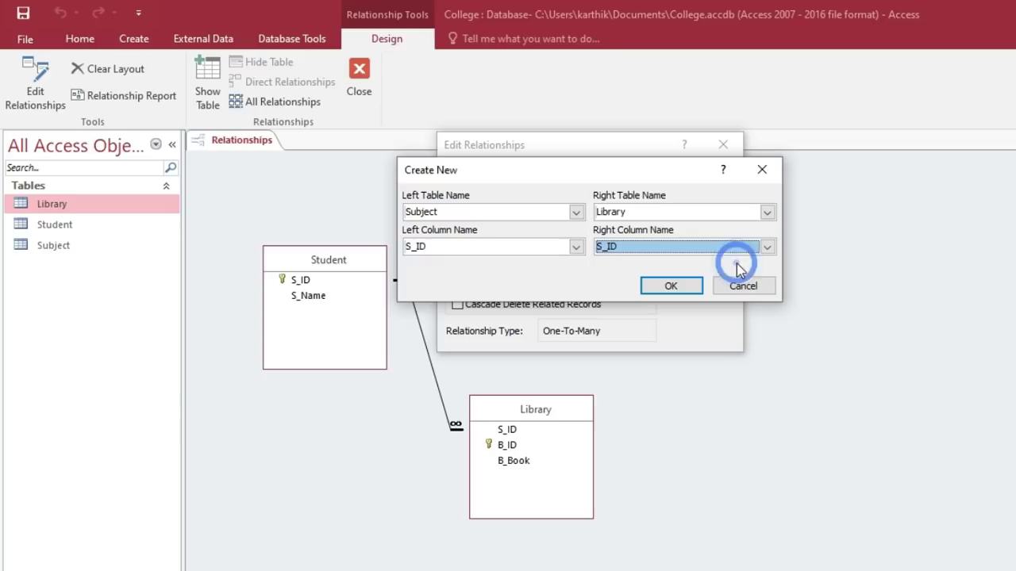
click(671, 285)
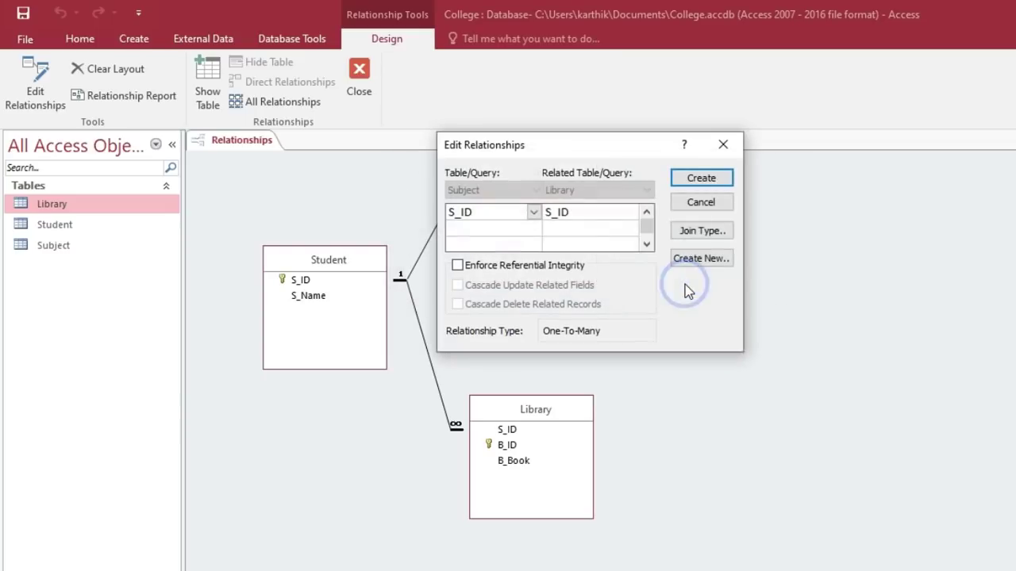
click(478, 271)
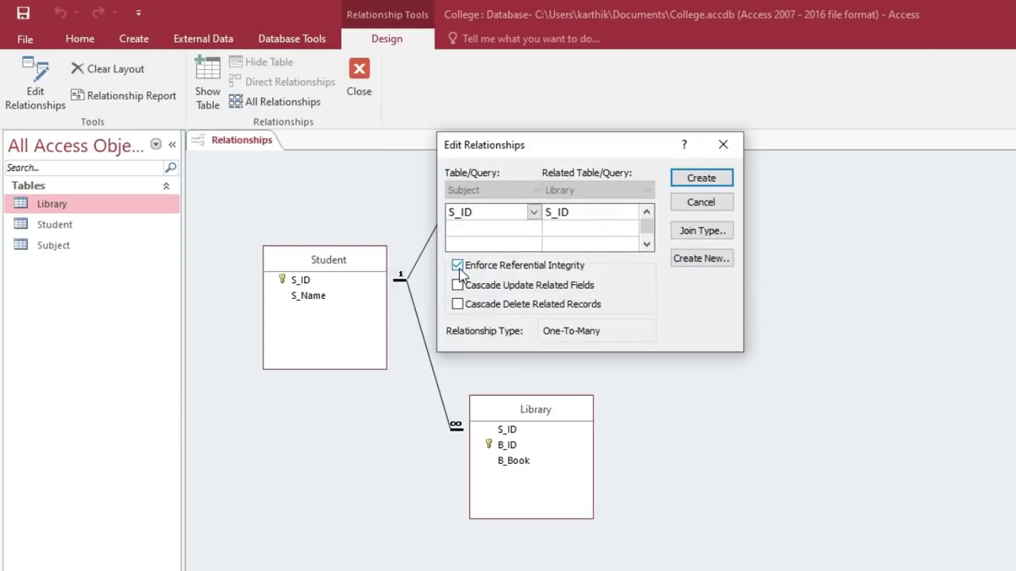
click(709, 180)
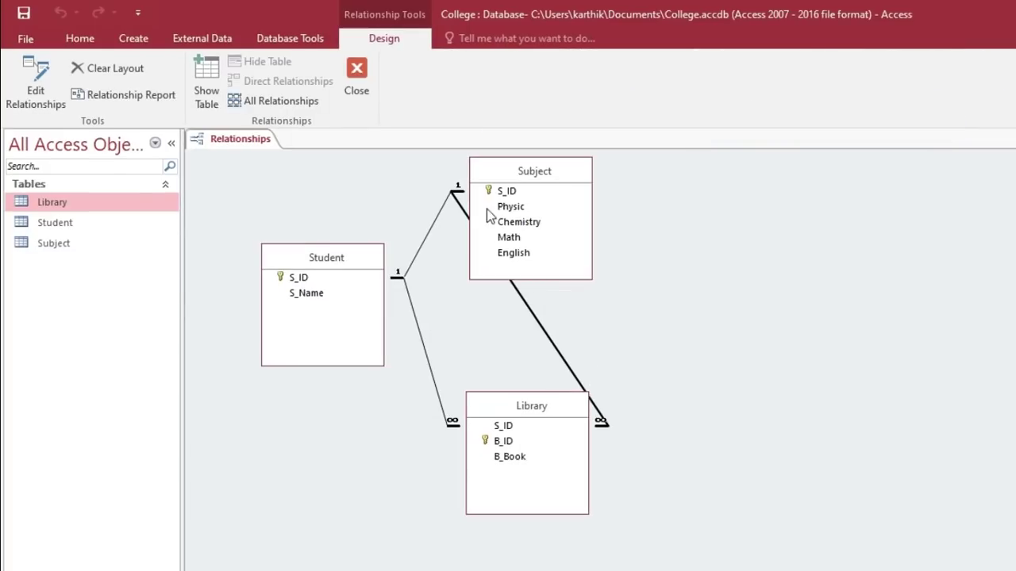
- Save the relationships layout and generate the Relationships for College report
right_click(236, 146)
click(258, 150)
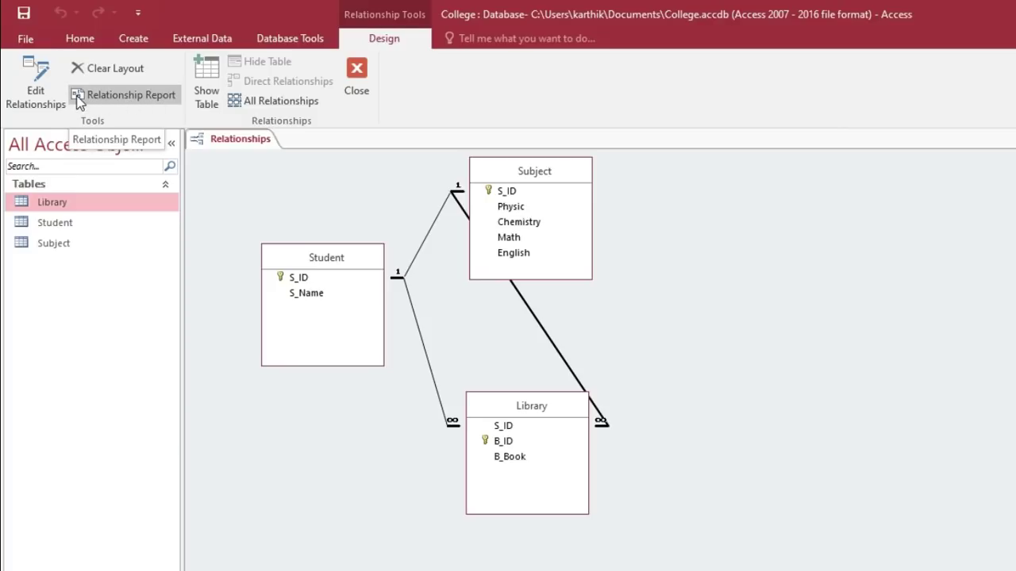
click(141, 97)
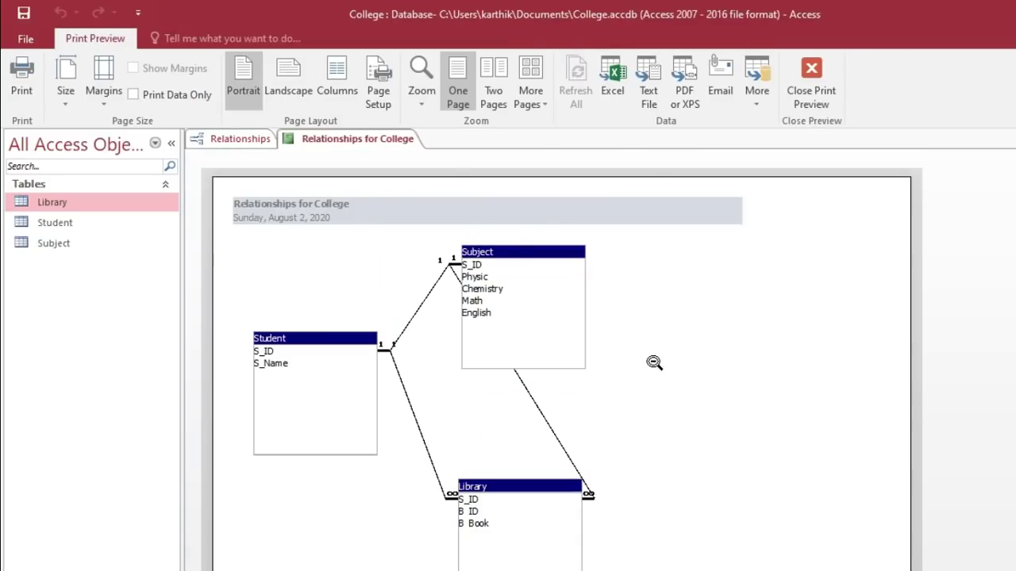
- Save the relationship report as 'Report' and go back to the Relationships window
right_click(363, 145)
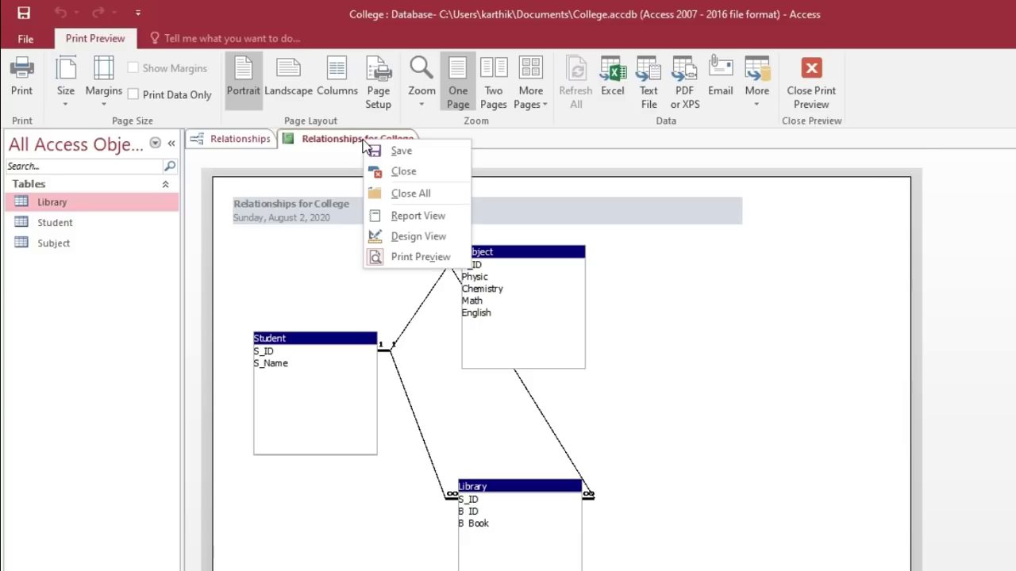
click(373, 151)
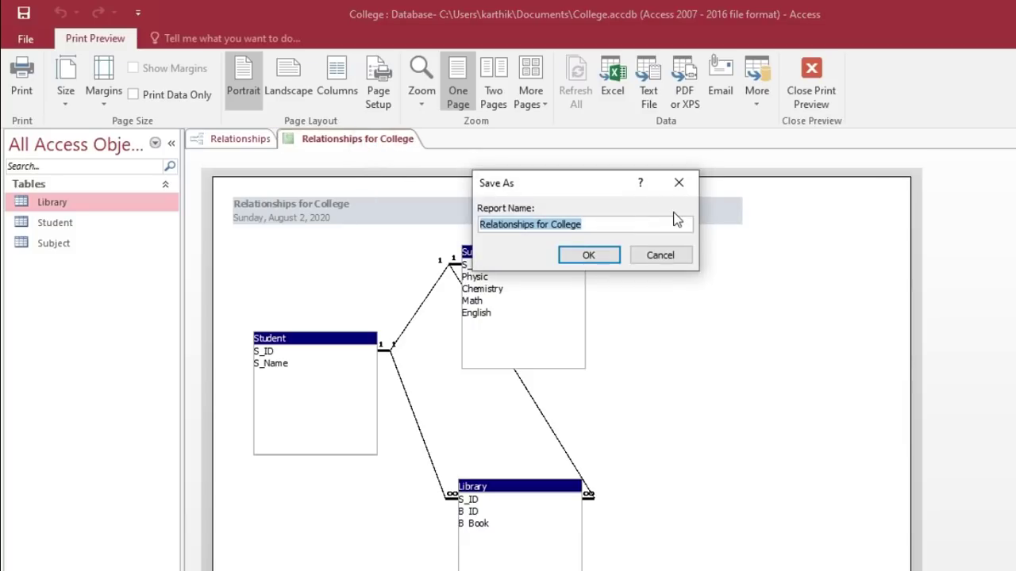
text(R)
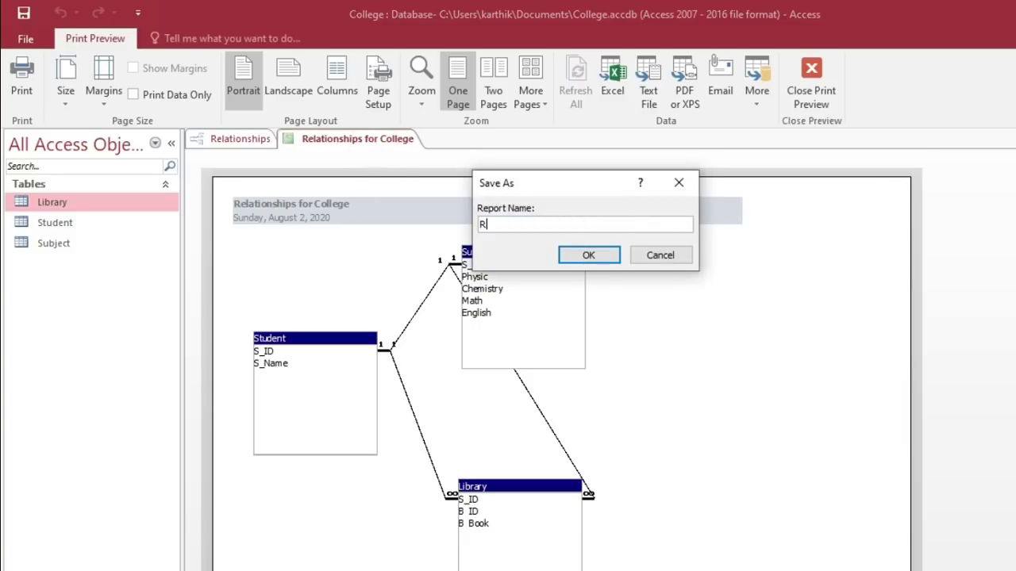
text(eport)
click(611, 255)
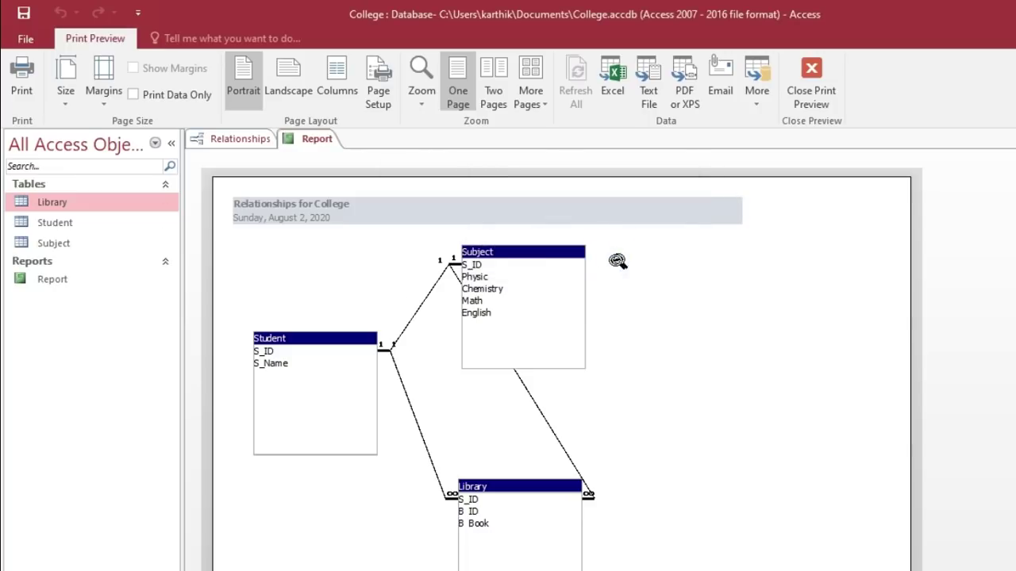
click(83, 284)
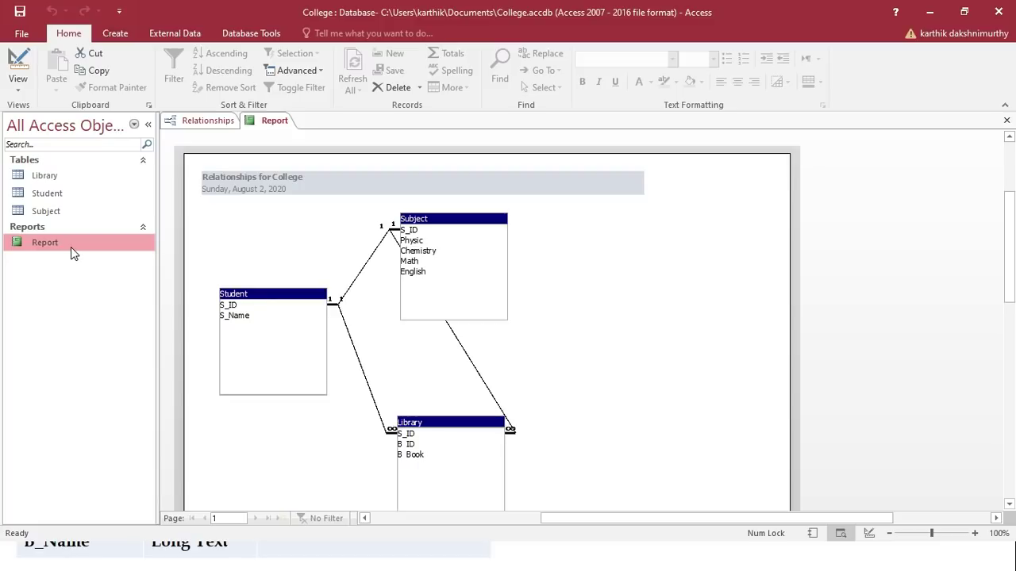
click(208, 121)
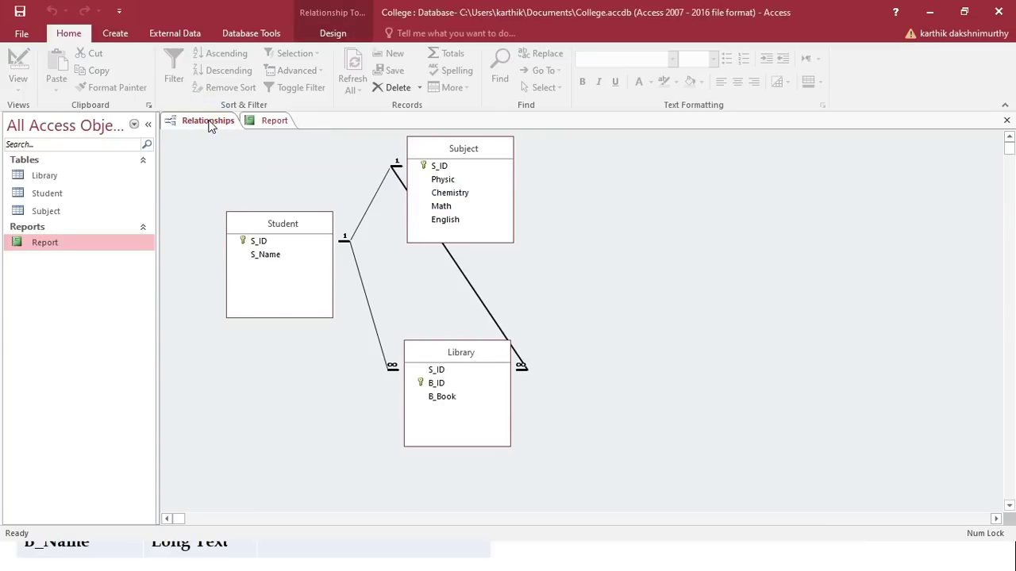